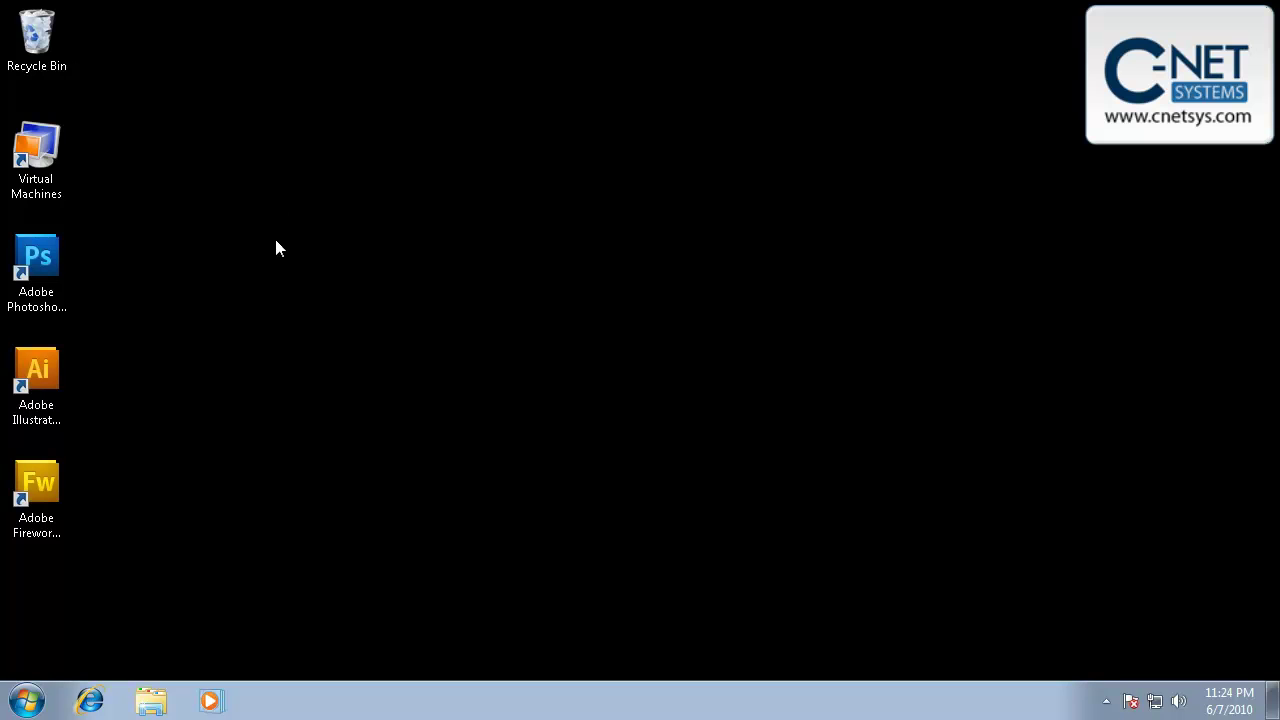
Search the Start menu for 'psr' to find the Problem Steps Recorder
left_click(29, 704)
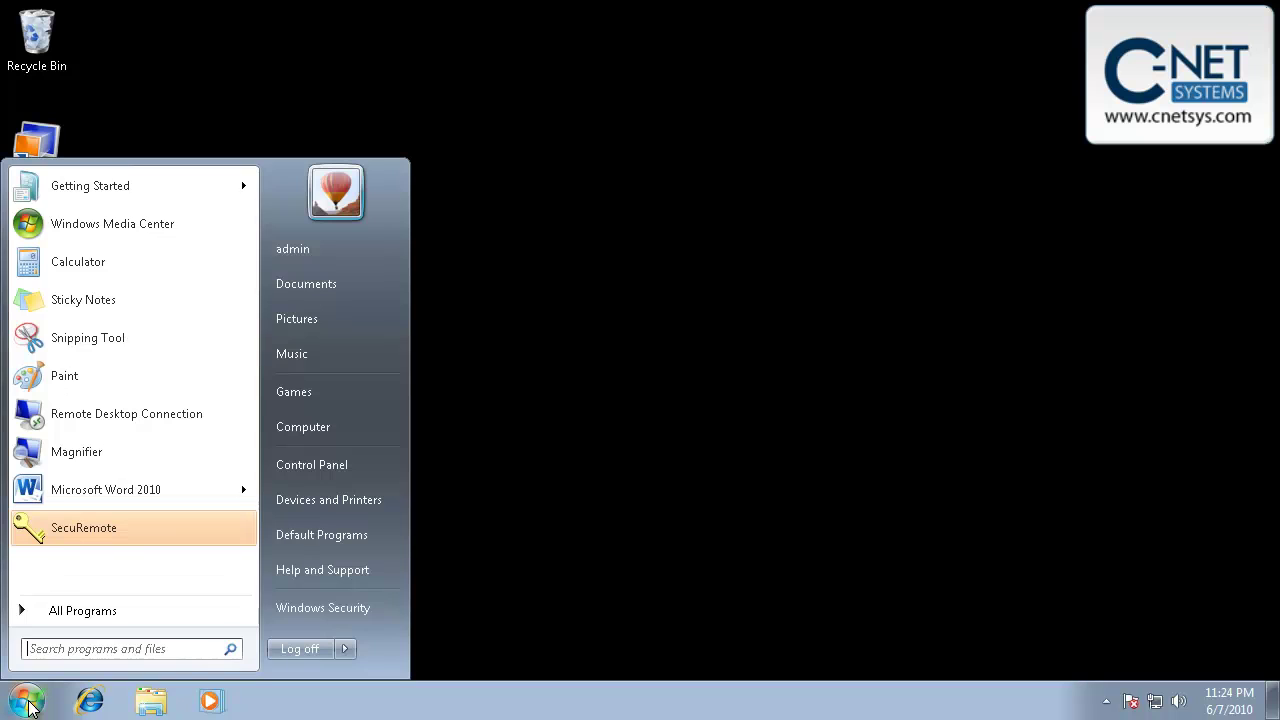
left_click(52, 648)
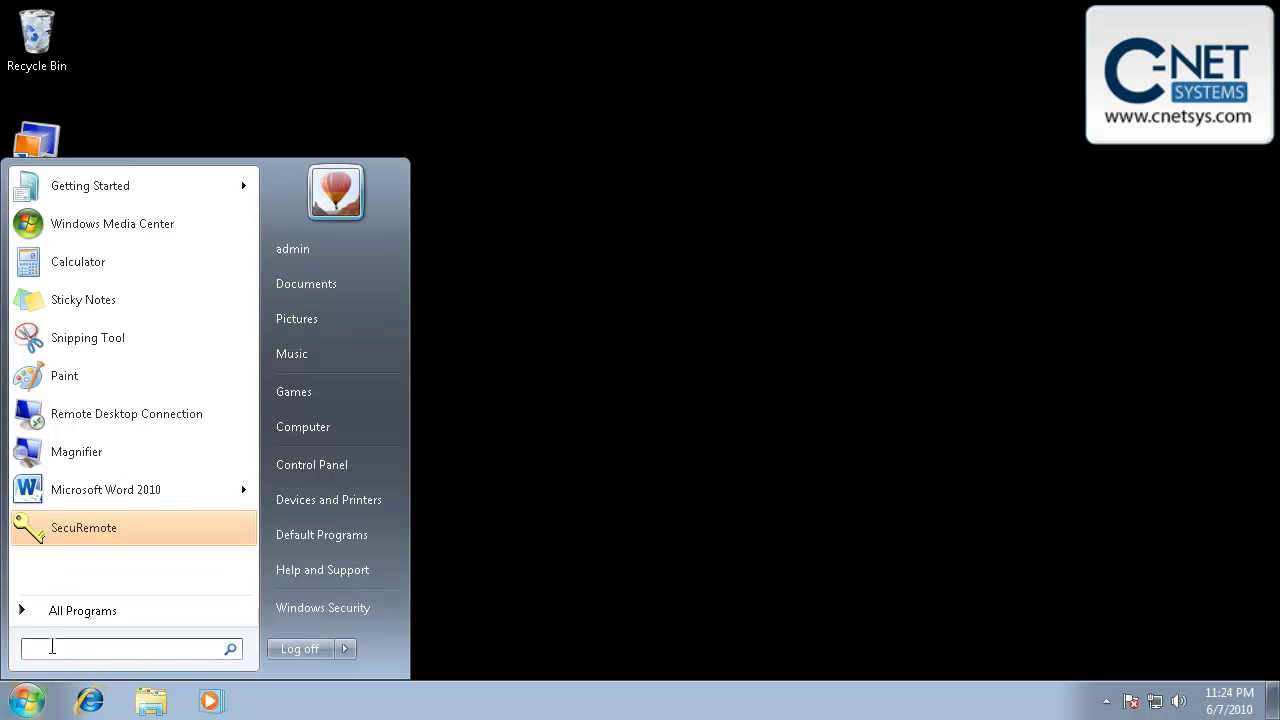
type("psr")
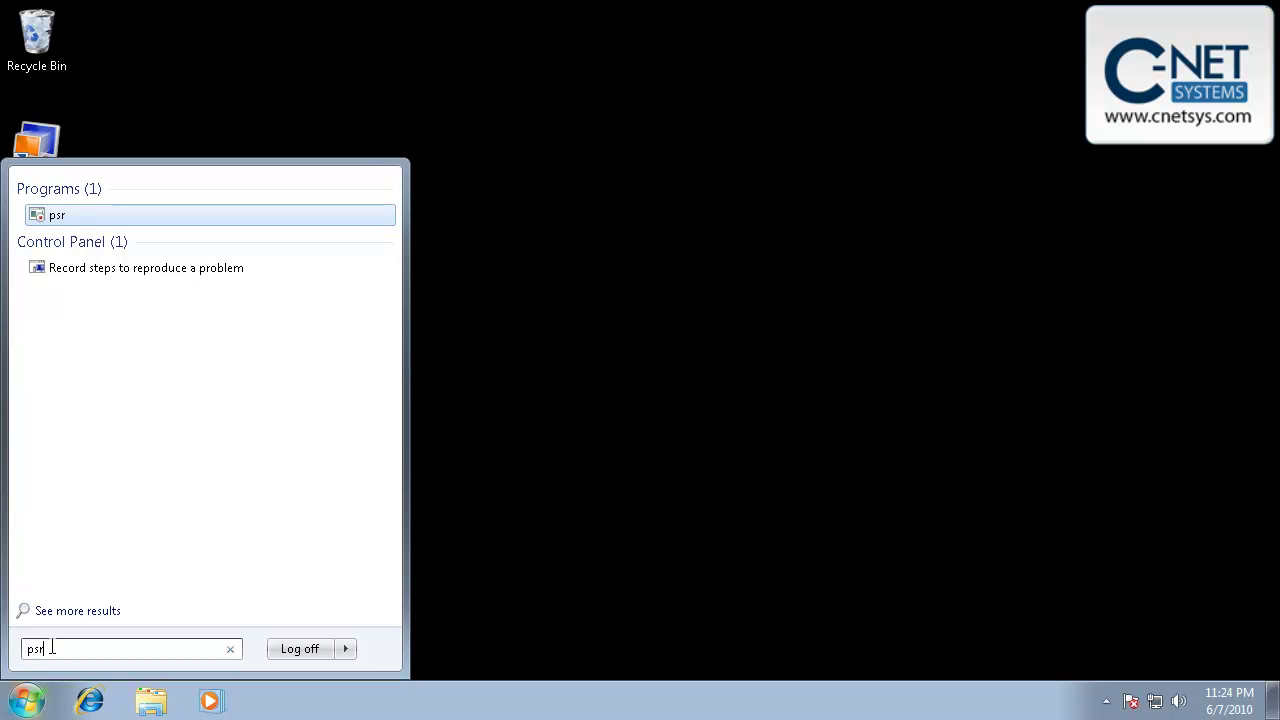
Launch the Problem Steps Recorder, move it aside, start recording and minimize it
left_click(66, 216)
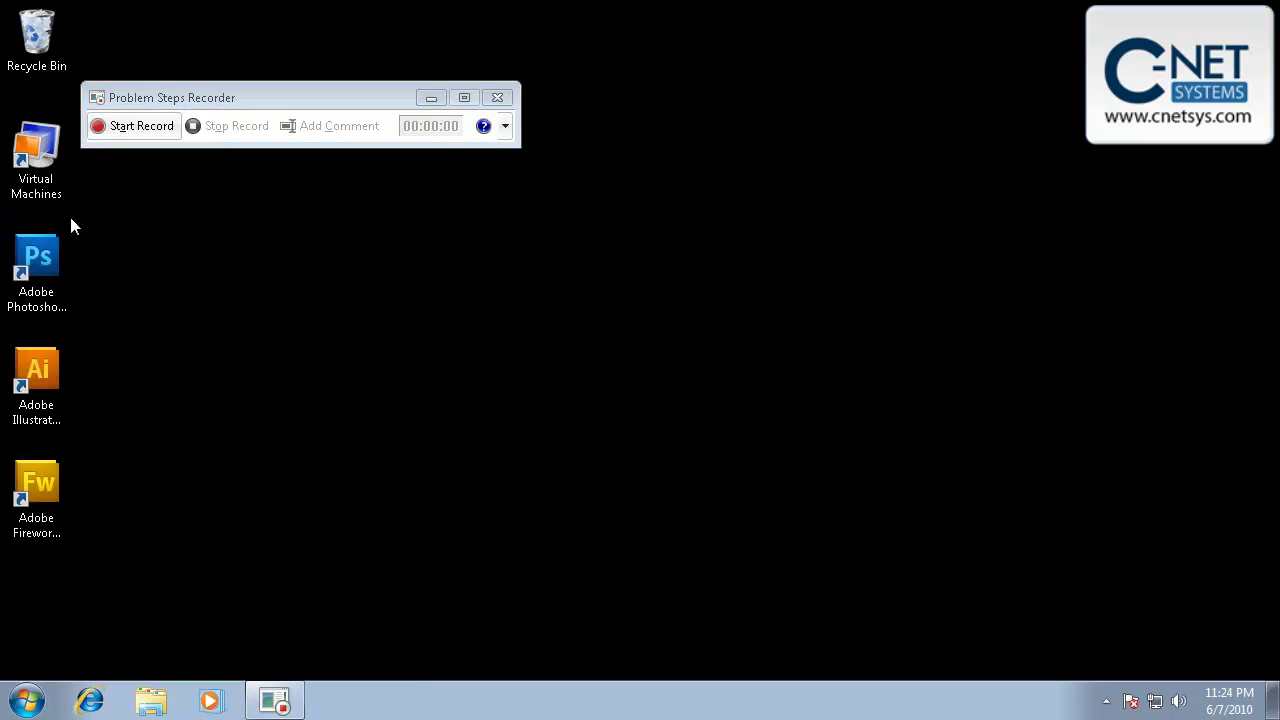
left_click_drag(284, 99, 811, 95)
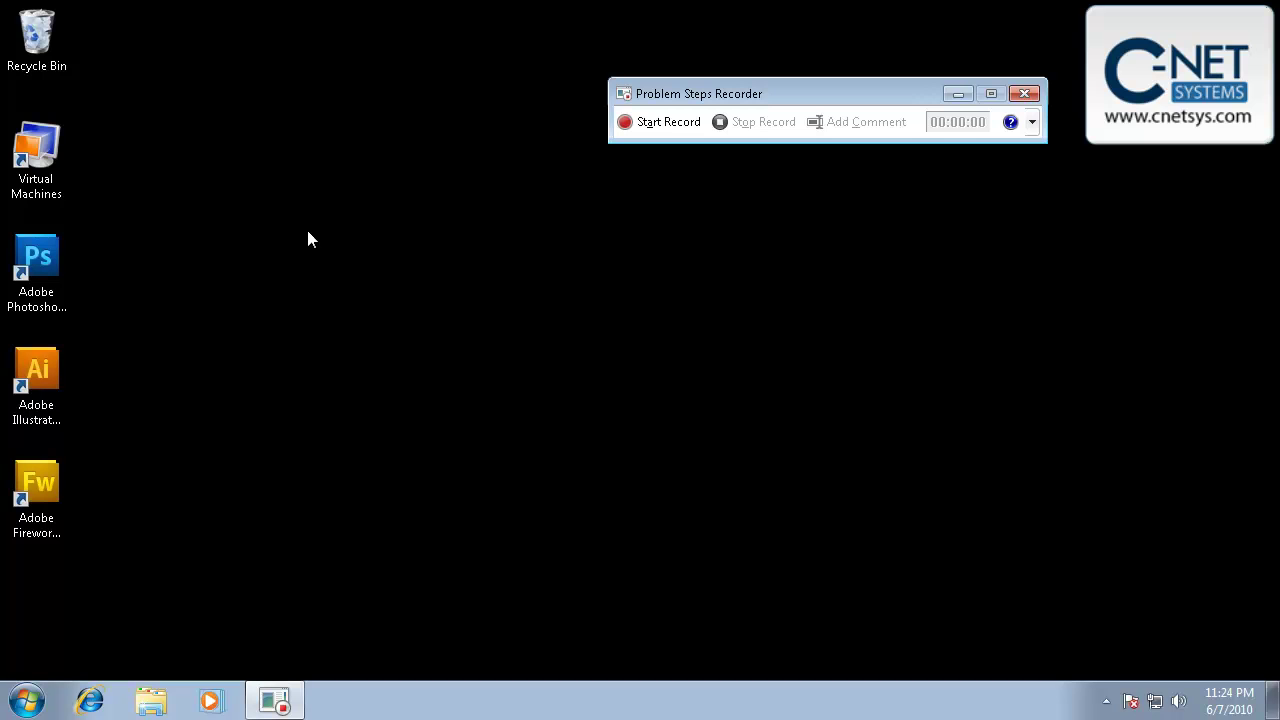
left_click(667, 123)
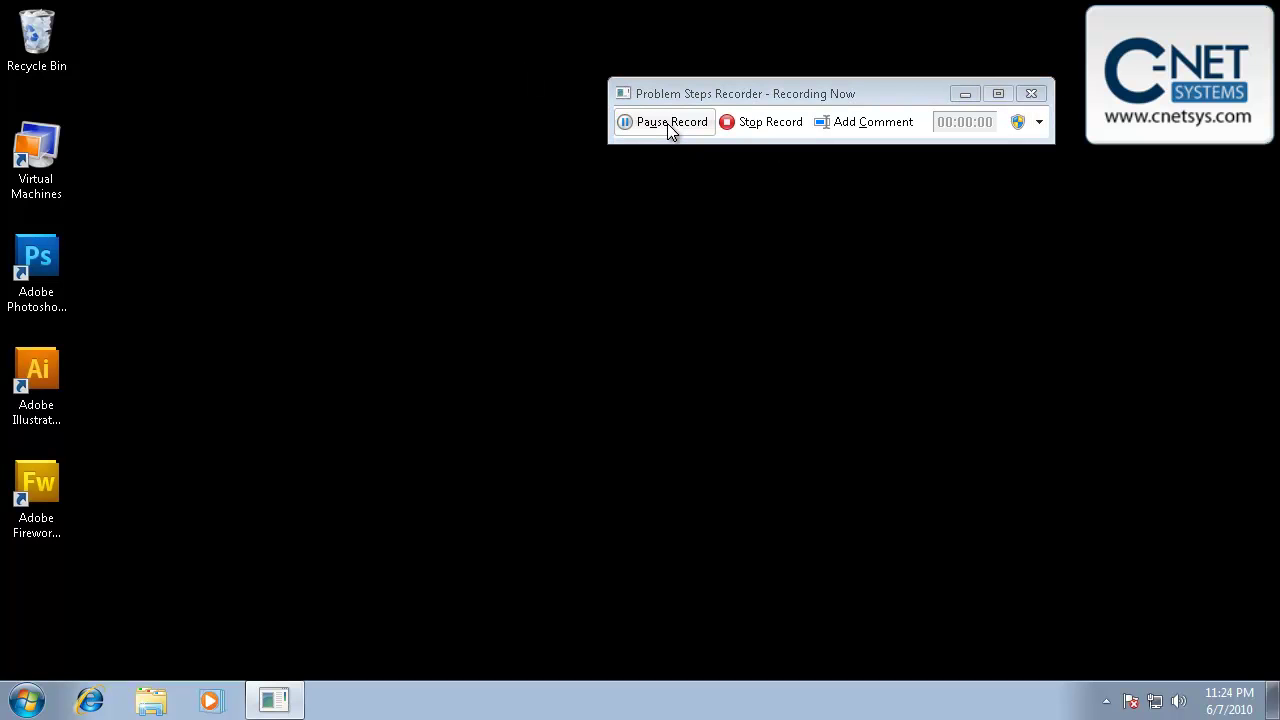
left_click(966, 93)
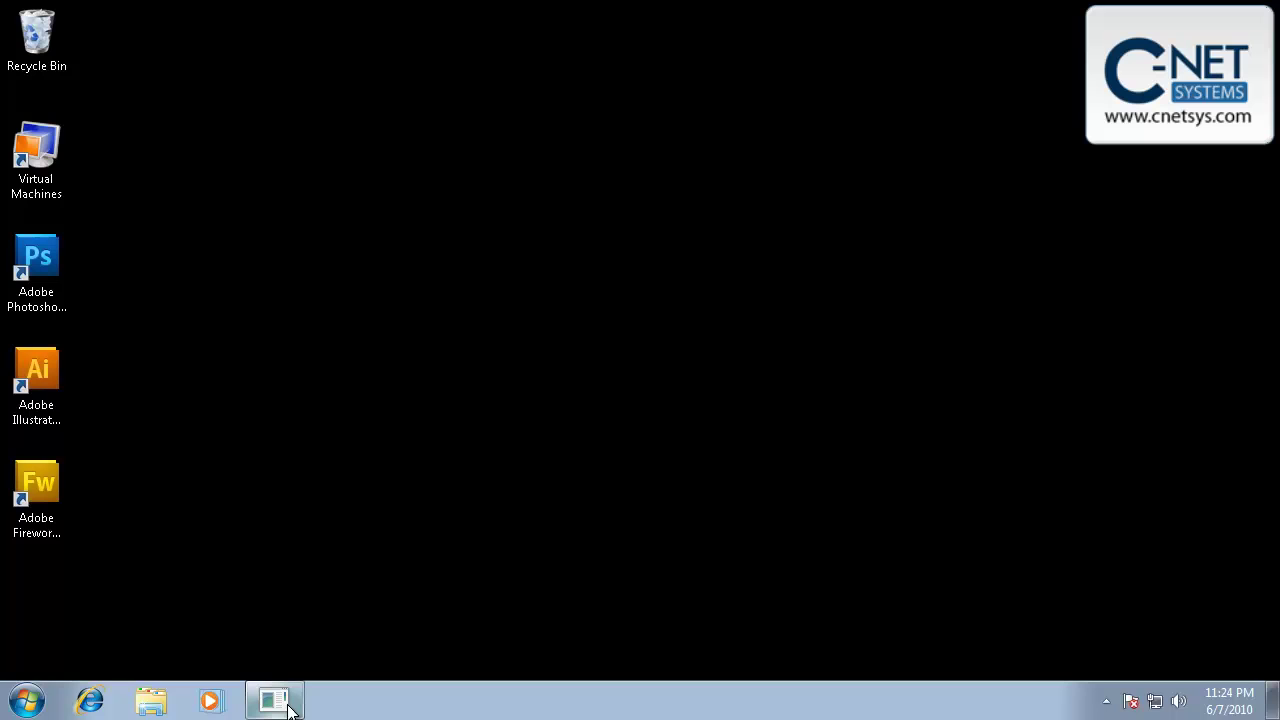
Create a new desktop folder, typing then clearing the name 'Windows 7 Creating The GodMode Folder'
right_click(347, 289)
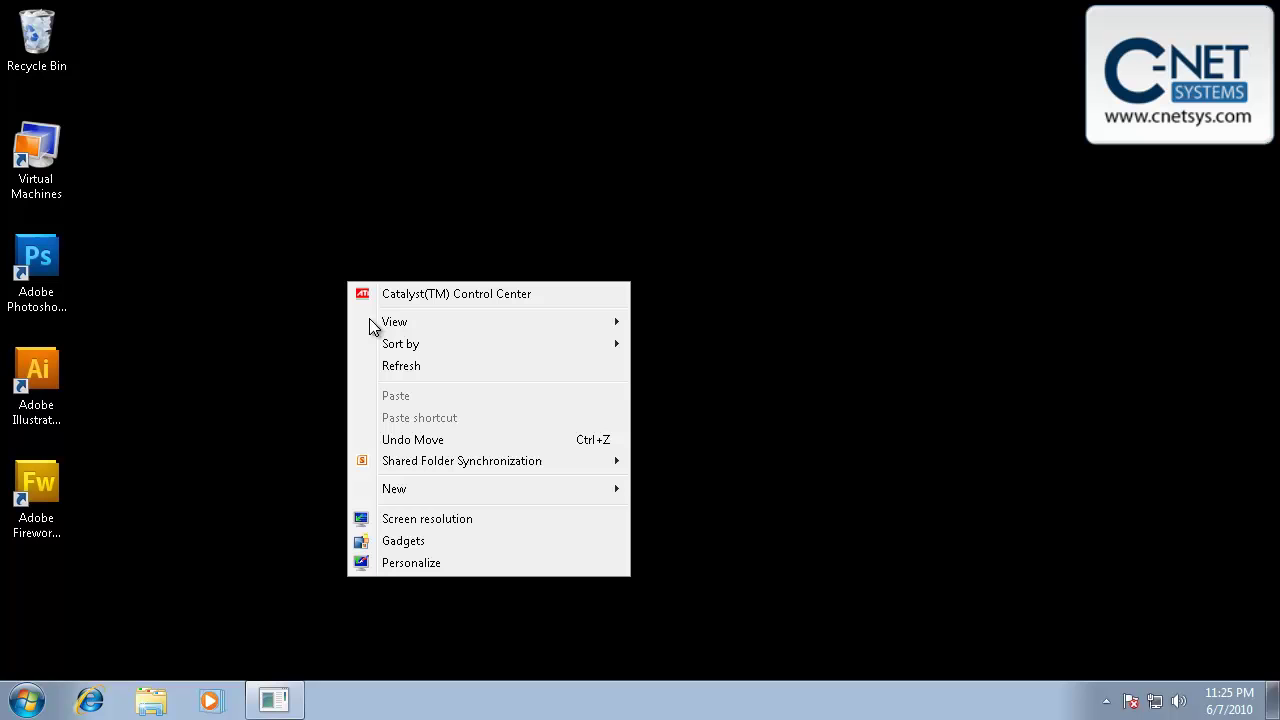
mouse_move(490, 488)
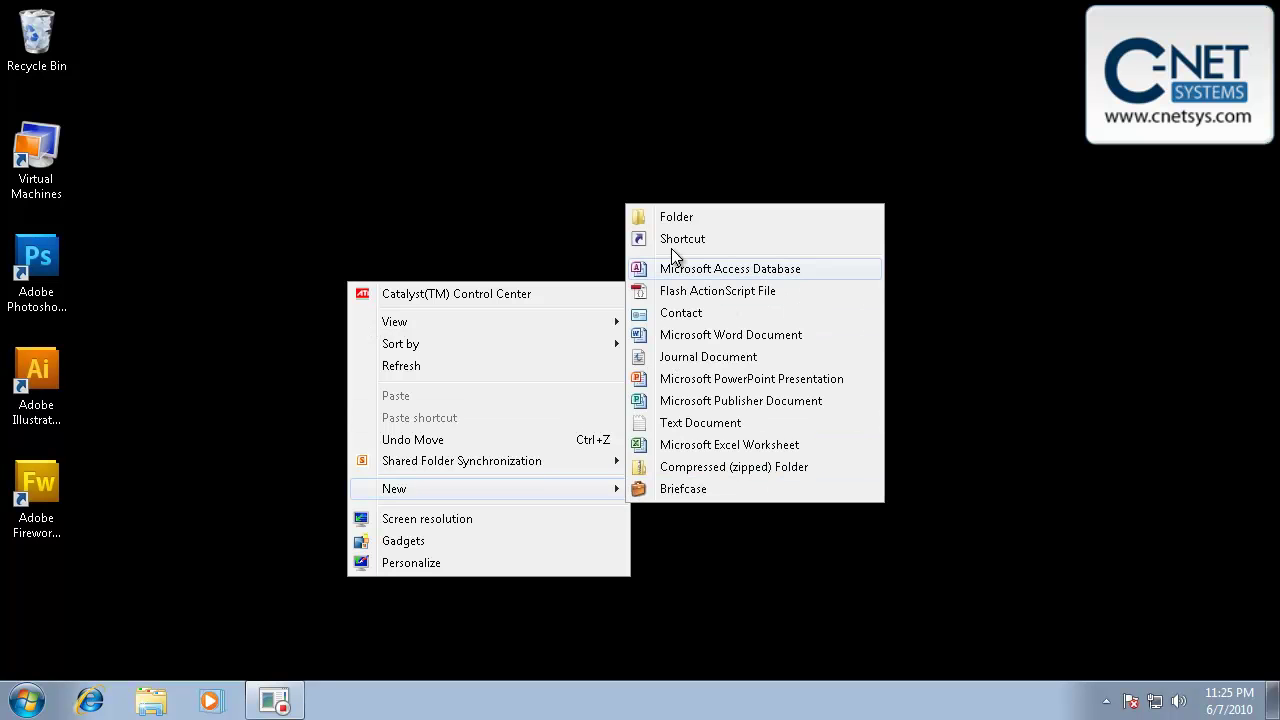
left_click(667, 226)
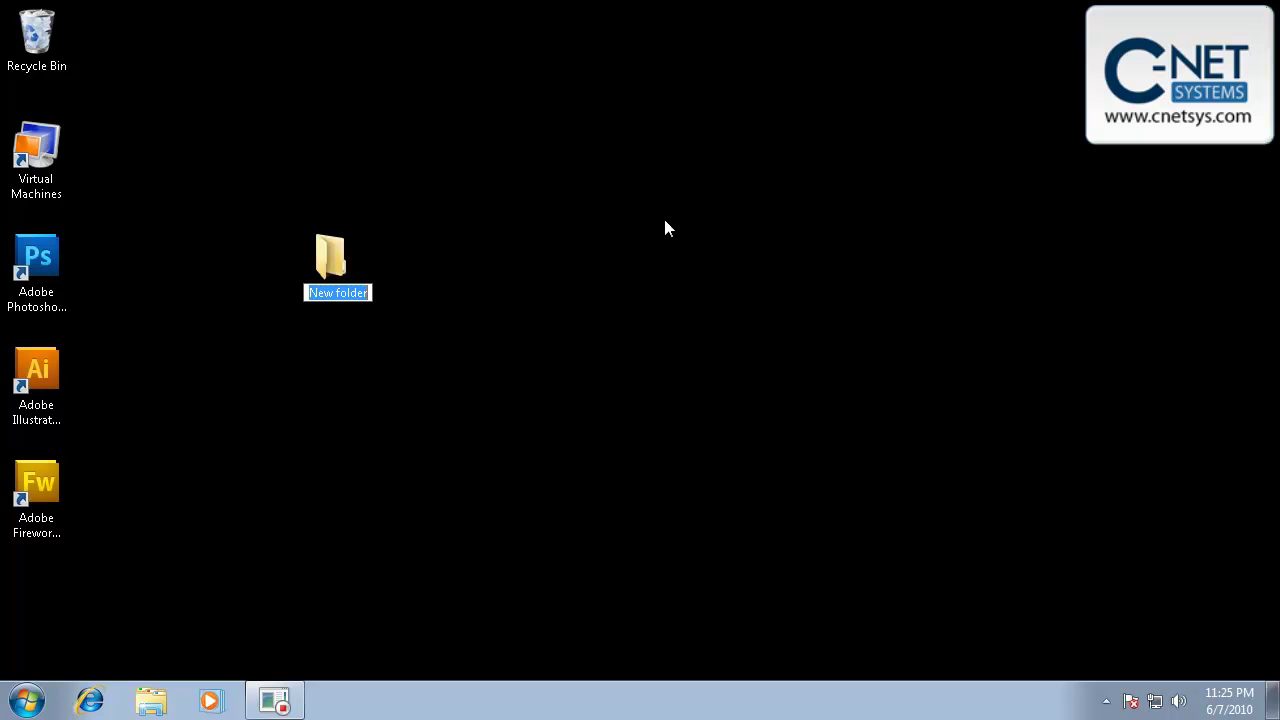
type("Windows 7 Creating The GodMode Folder")
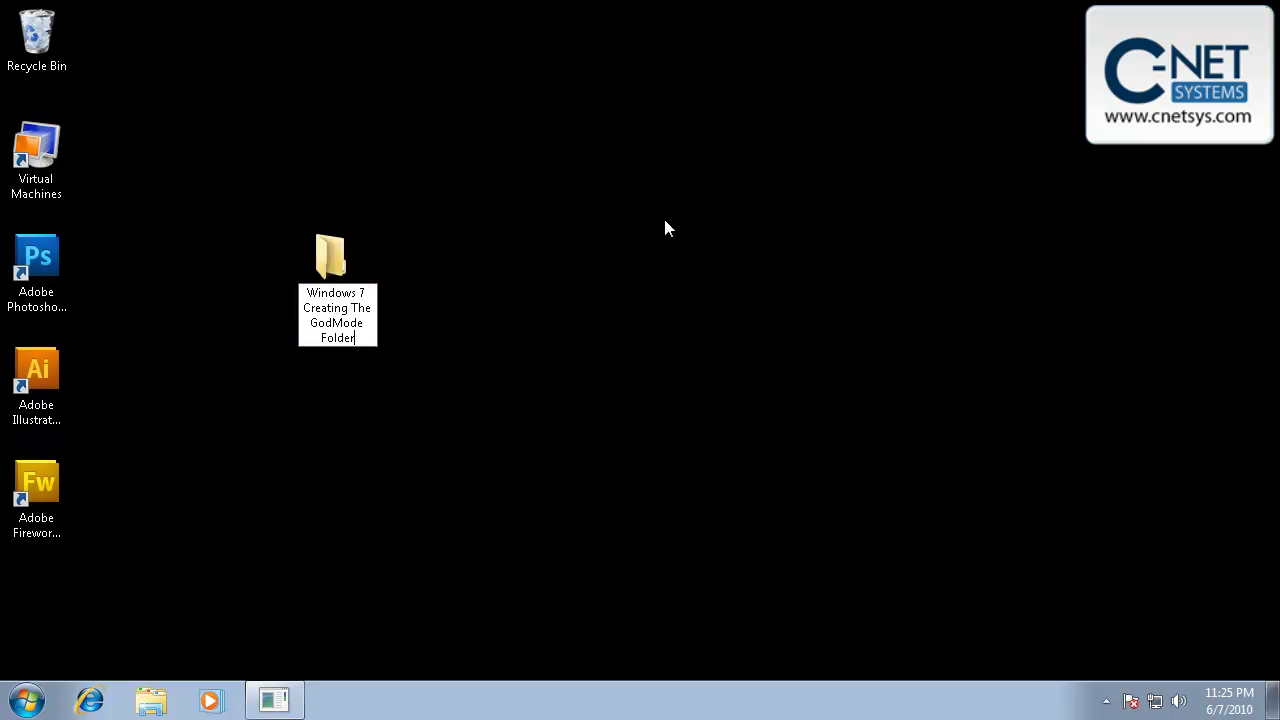
key("BackSpace")
key("BackSpace")
key("BackSpace")
key("BackSpace")
key("BackSpace")
key("BackSpace")
key("BackSpace")
key("BackSpace")
key("BackSpace")
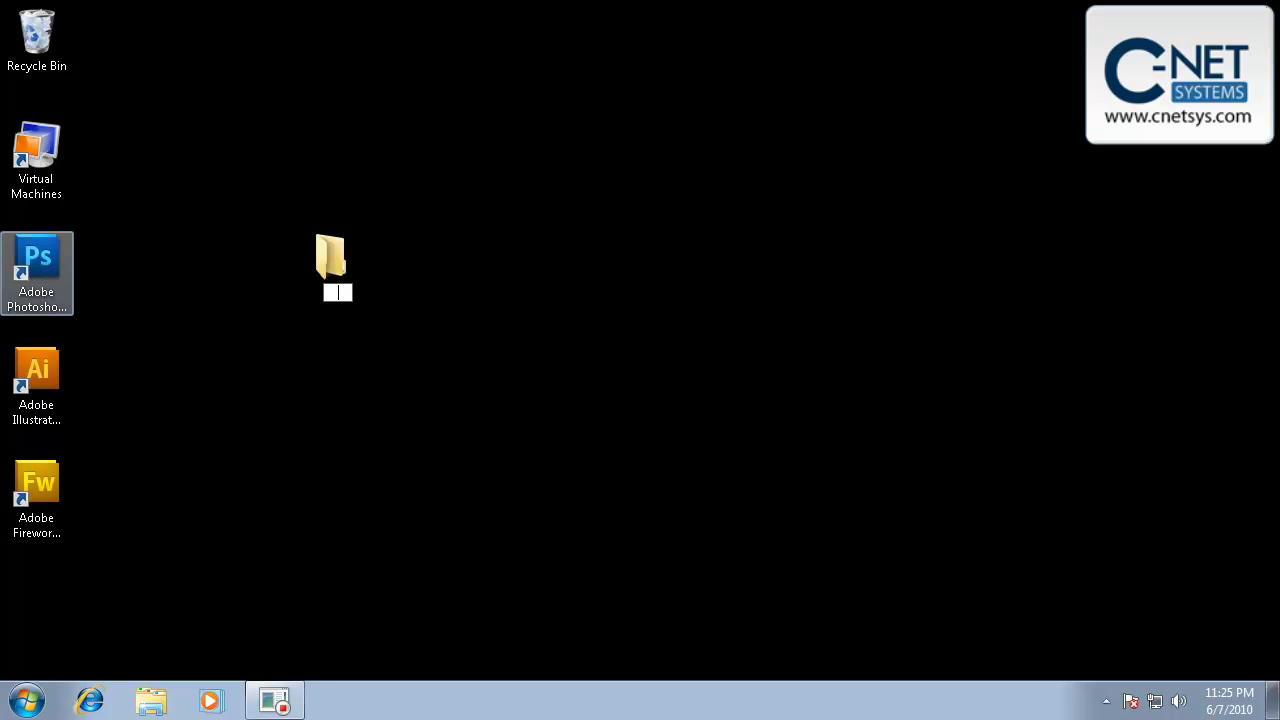
Name the folder with the pasted GodMode GUID, open it to view its settings, then close it
right_click(339, 291)
left_click(380, 378)
key("Return")
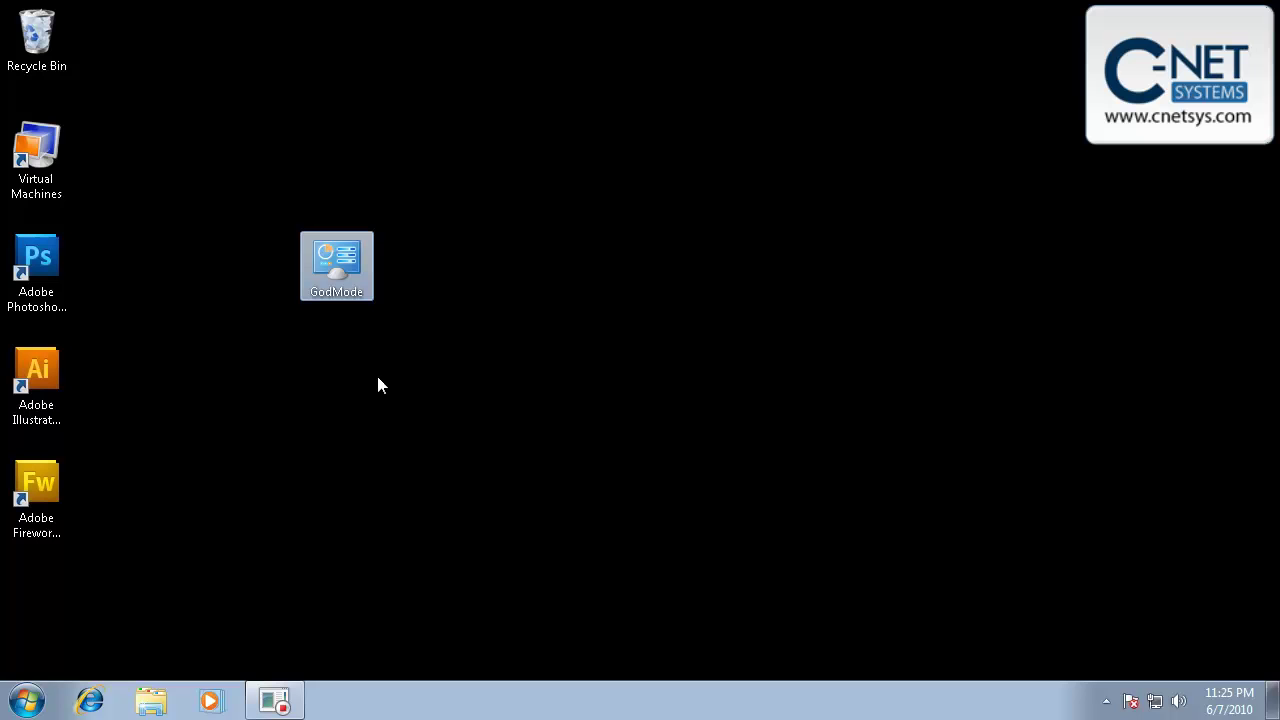
double_click(333, 258)
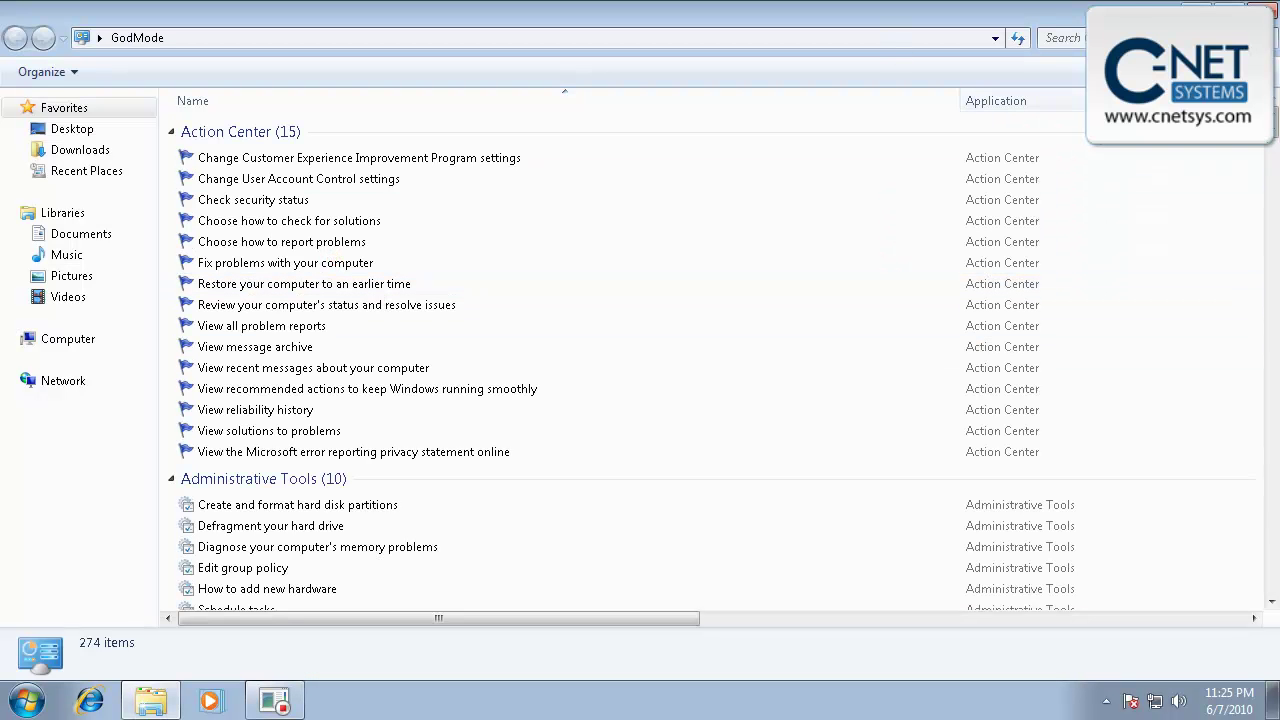
left_click(1263, 8)
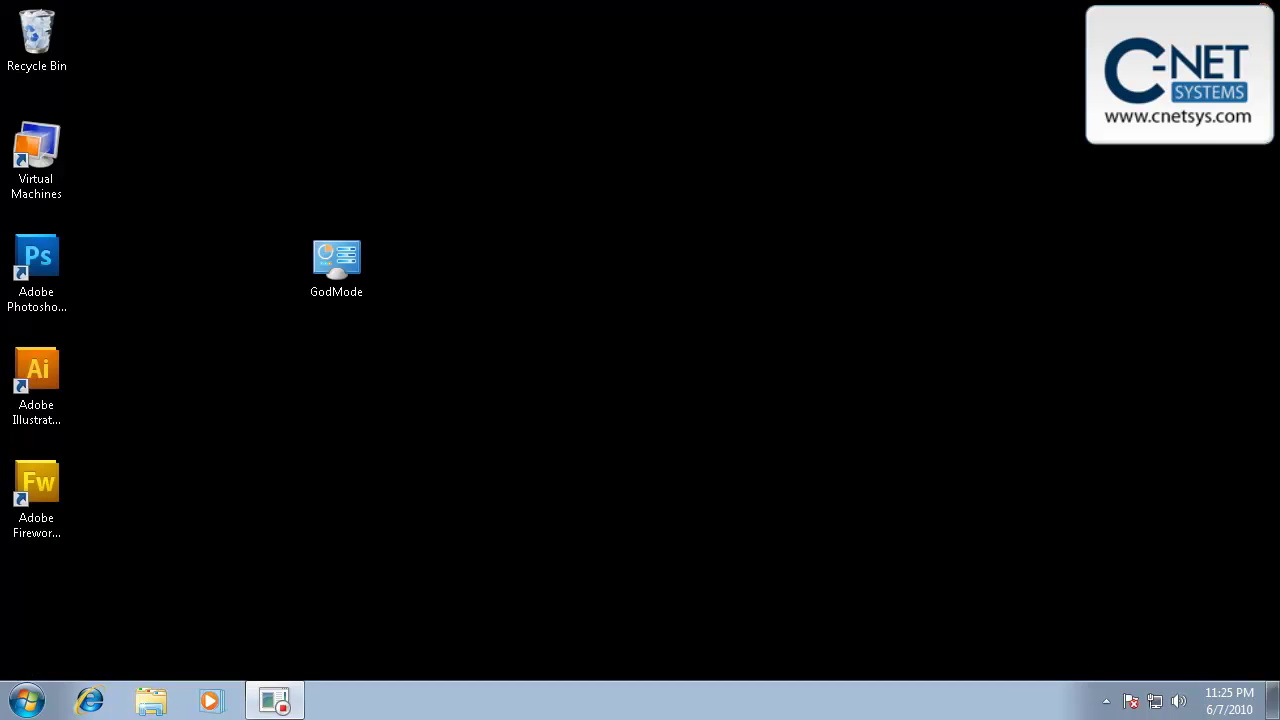
Stop recording, save the capture as 'Demo' in Documents, and close the recorder
left_click(274, 700)
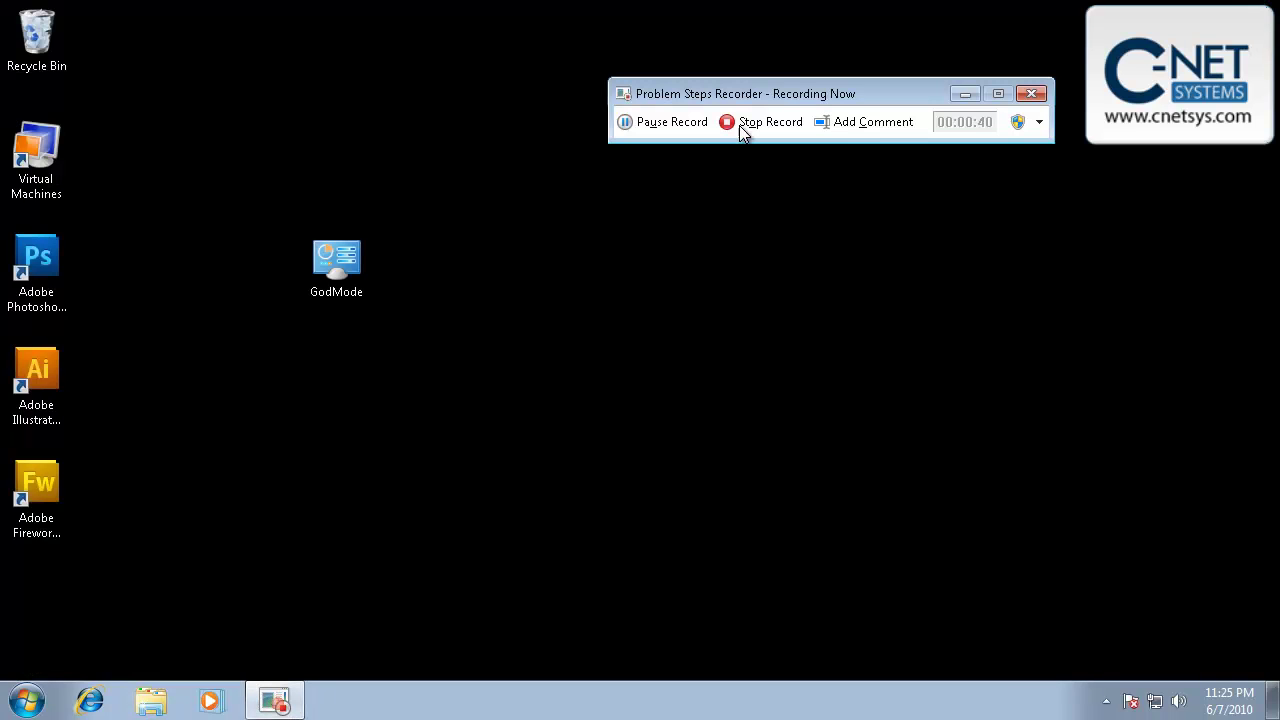
left_click(765, 128)
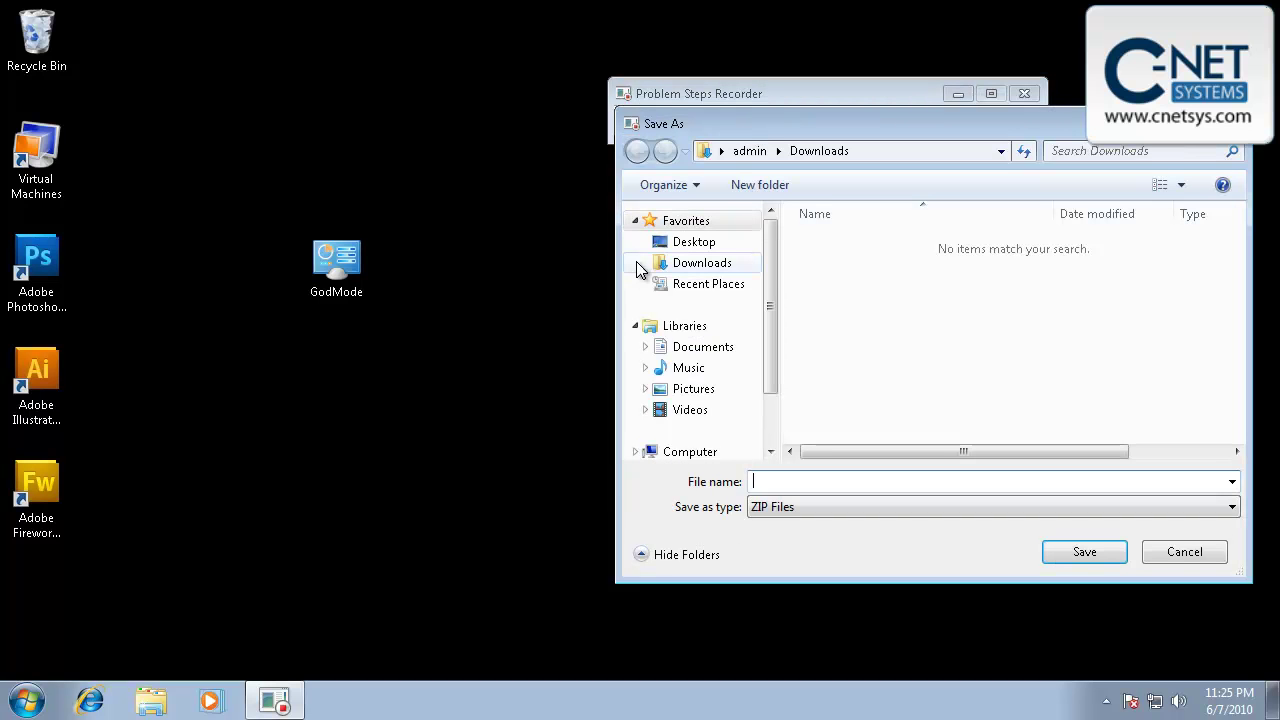
left_click(695, 346)
left_click(810, 483)
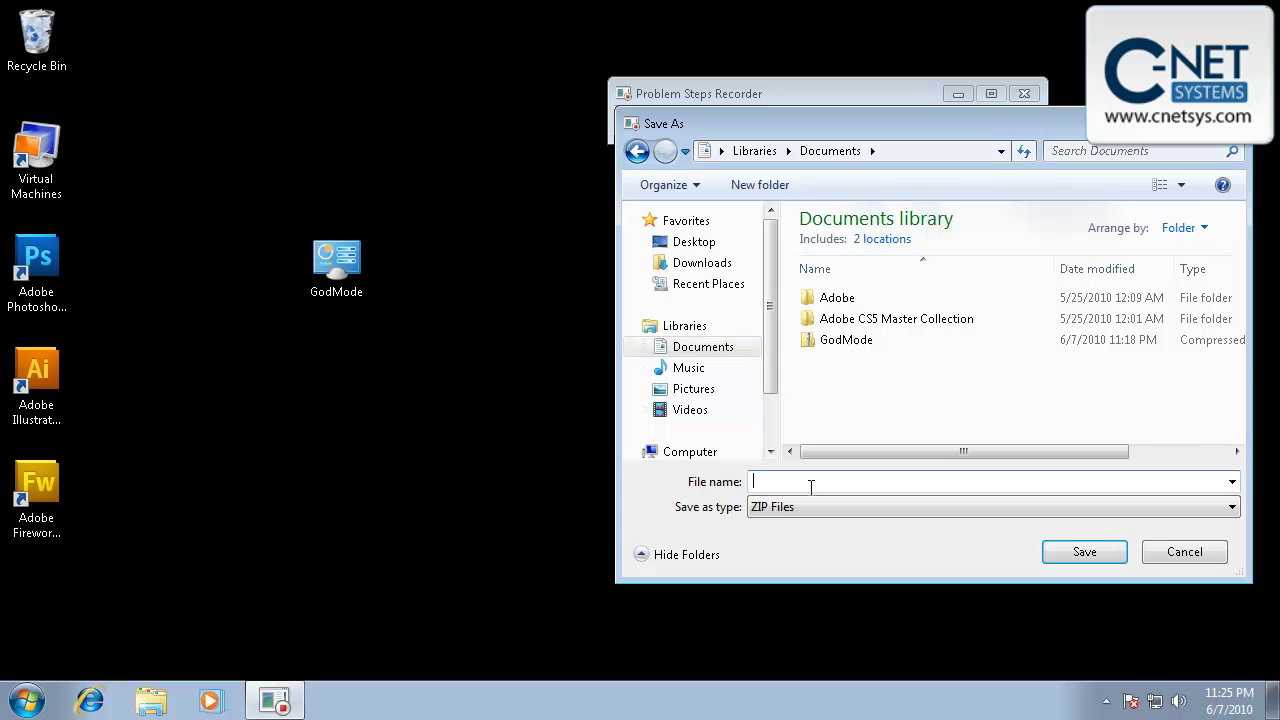
type("Demo")
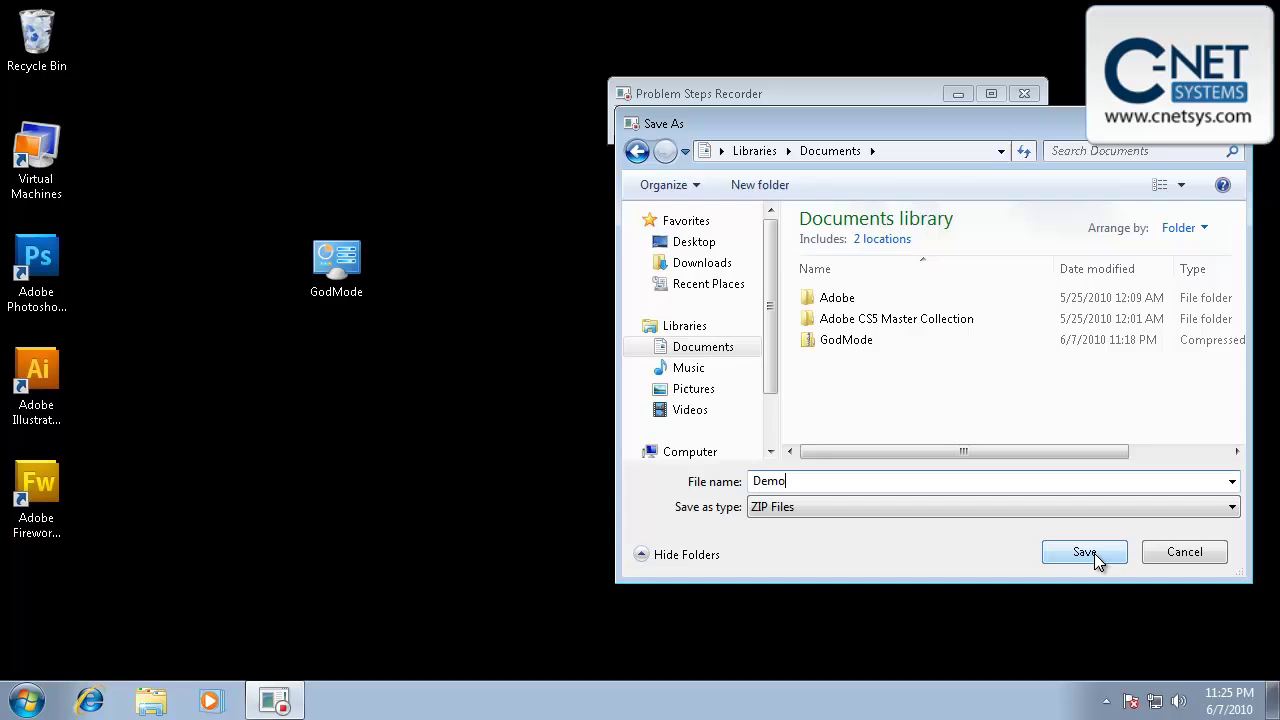
left_click(1096, 556)
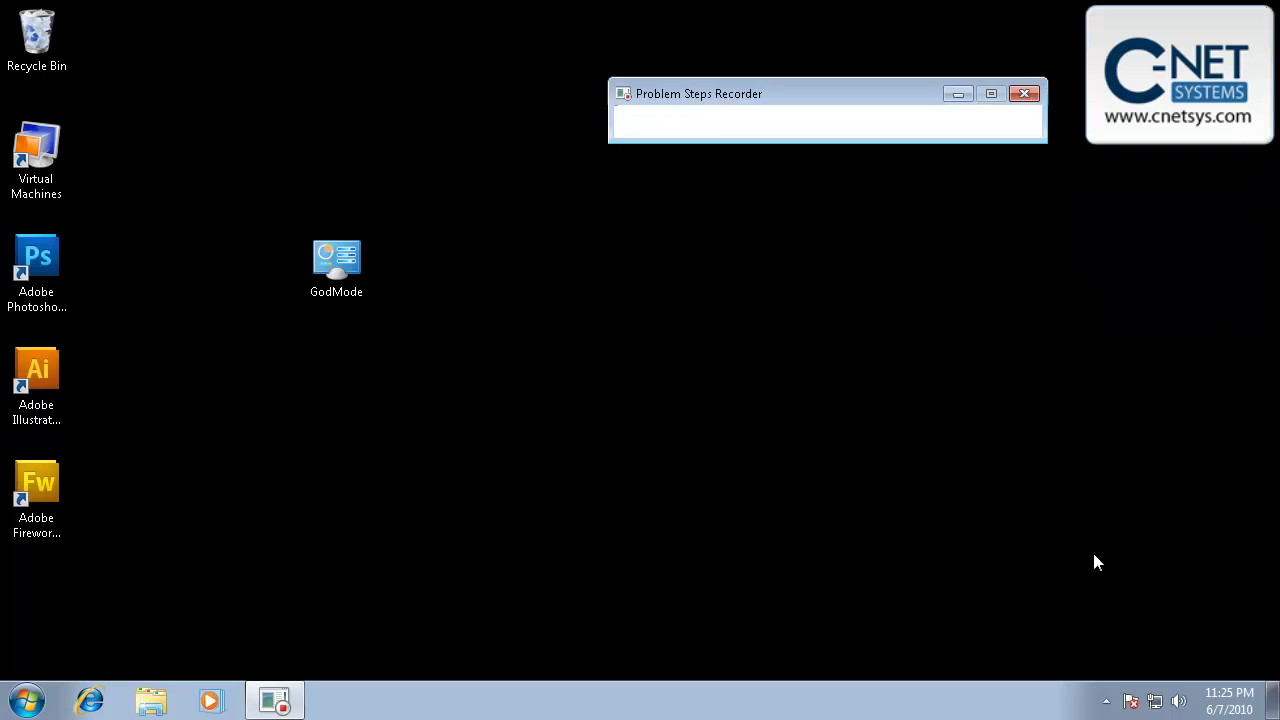
left_click(1024, 93)
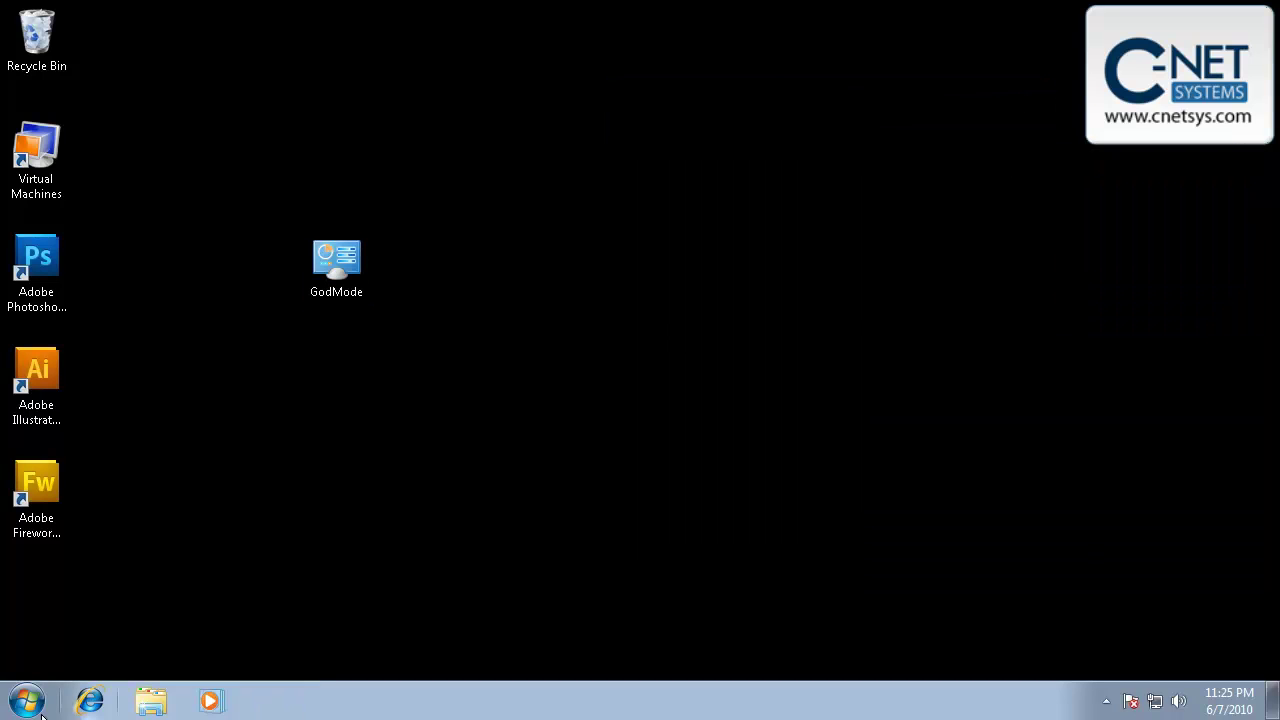
Open the Demo zip in Documents and launch its Problem_20100607_2325 report file
left_click(151, 700)
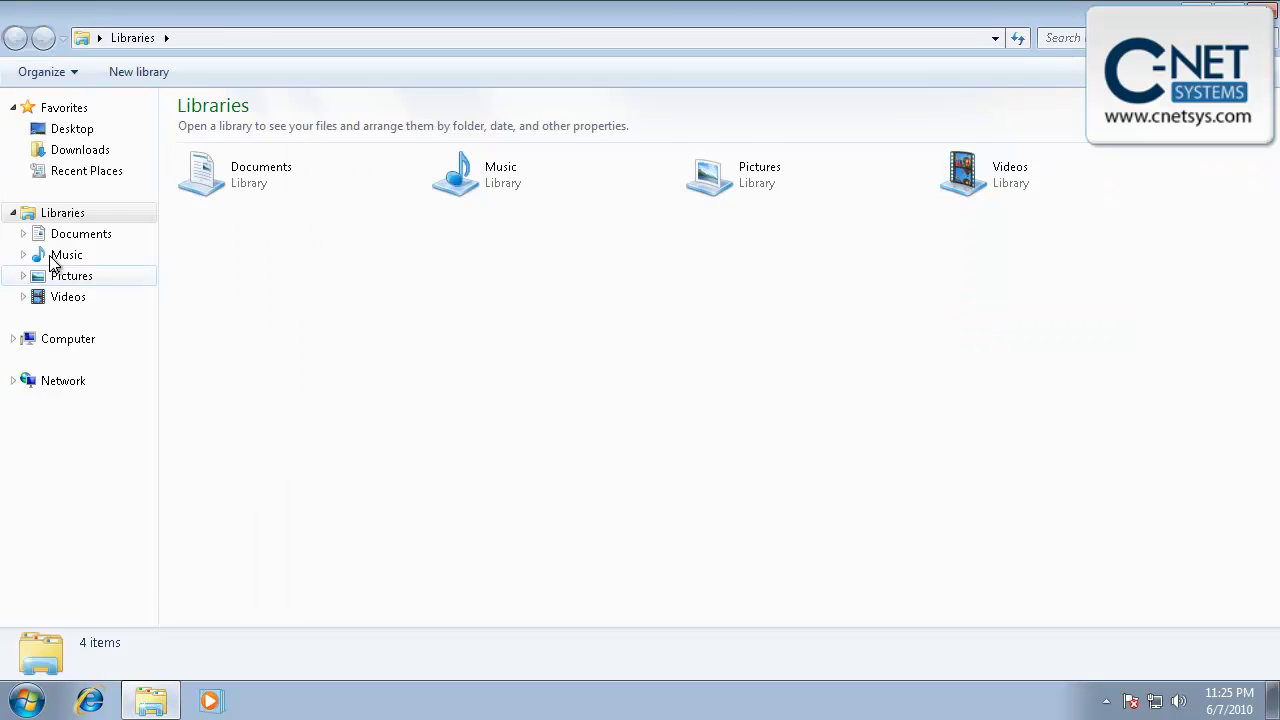
left_click(72, 234)
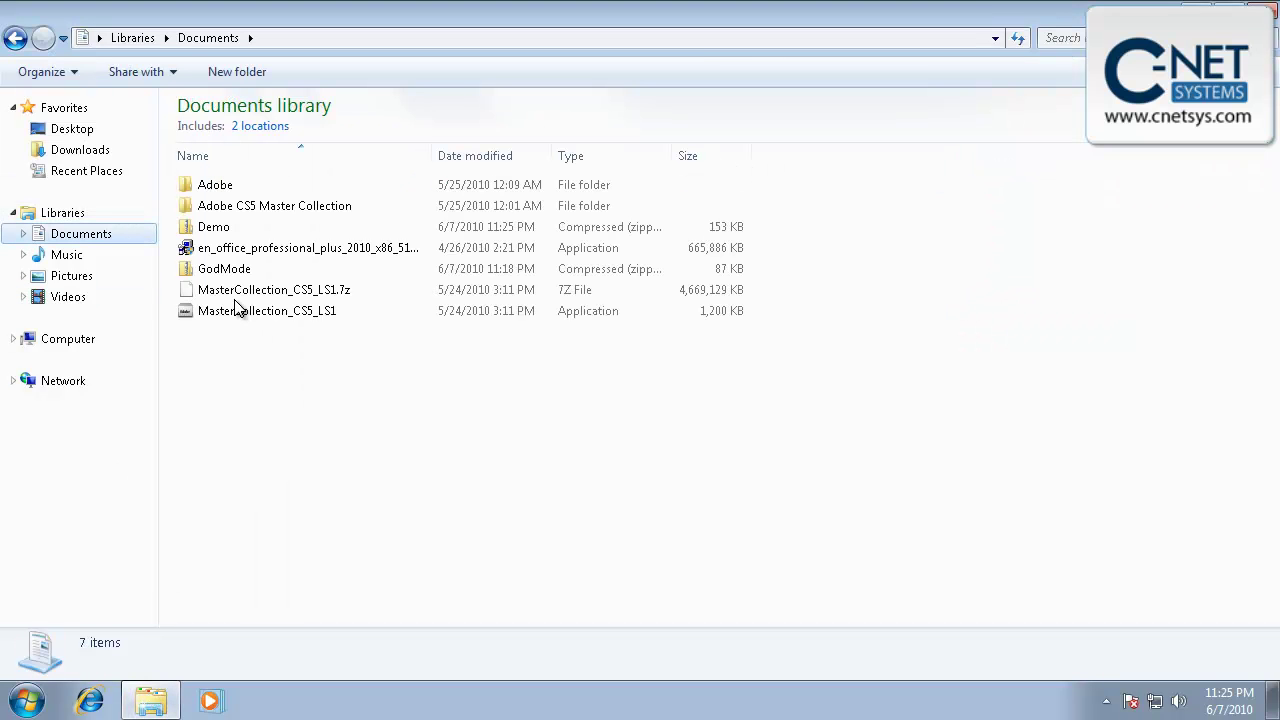
left_click(218, 232)
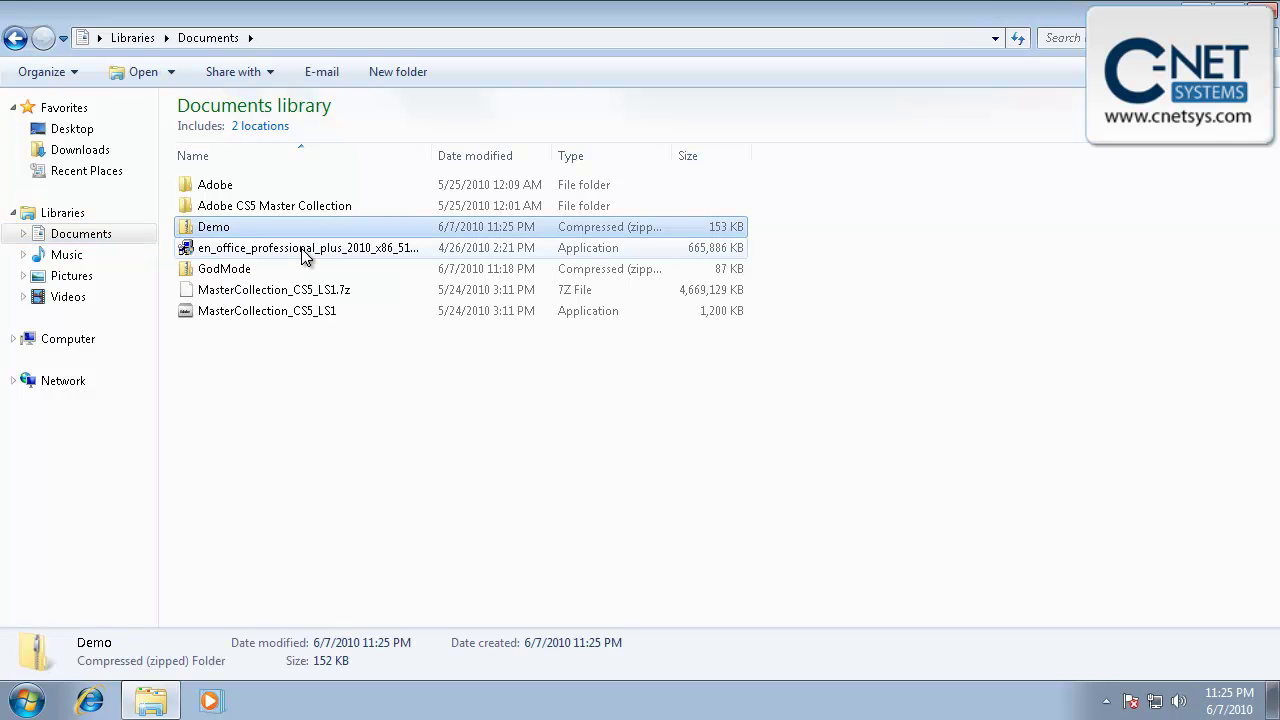
double_click(214, 227)
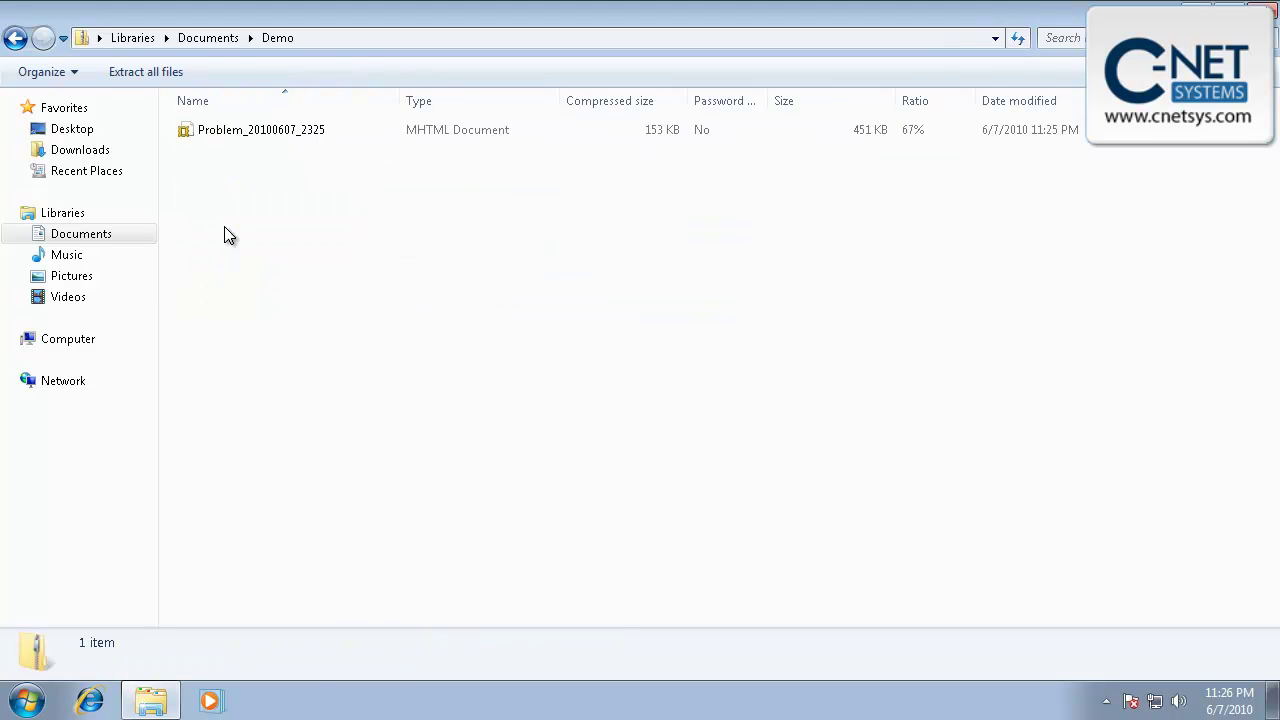
double_click(205, 133)
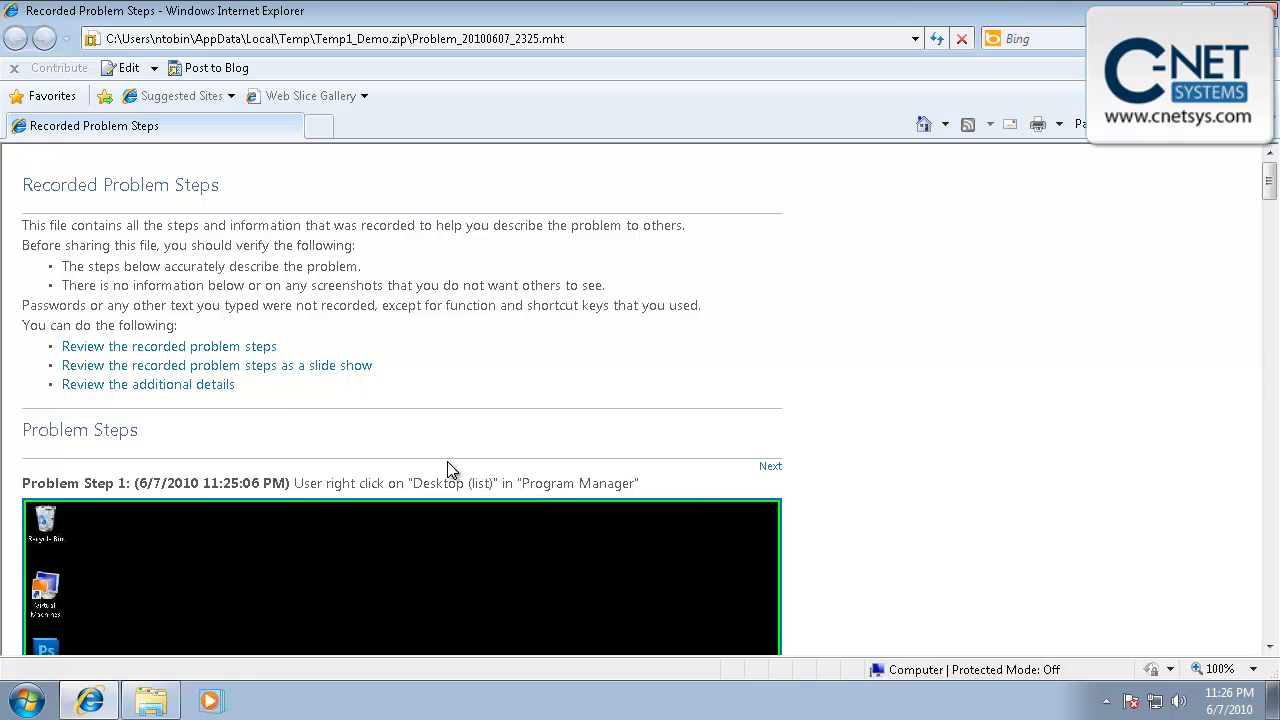
Scroll the report past the introduction and Problem Step 1's screenshot to Problem Step 2
scroll(540, 376, "down", 3)
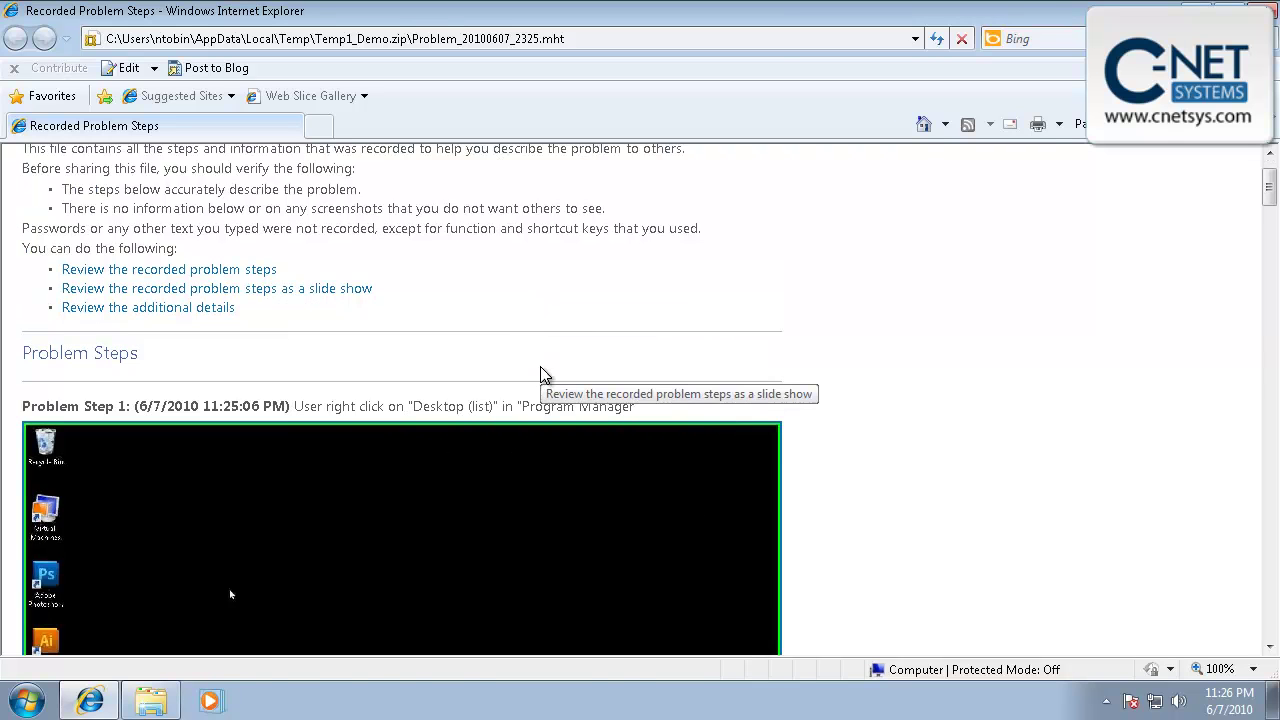
scroll(972, 452, "down", 2)
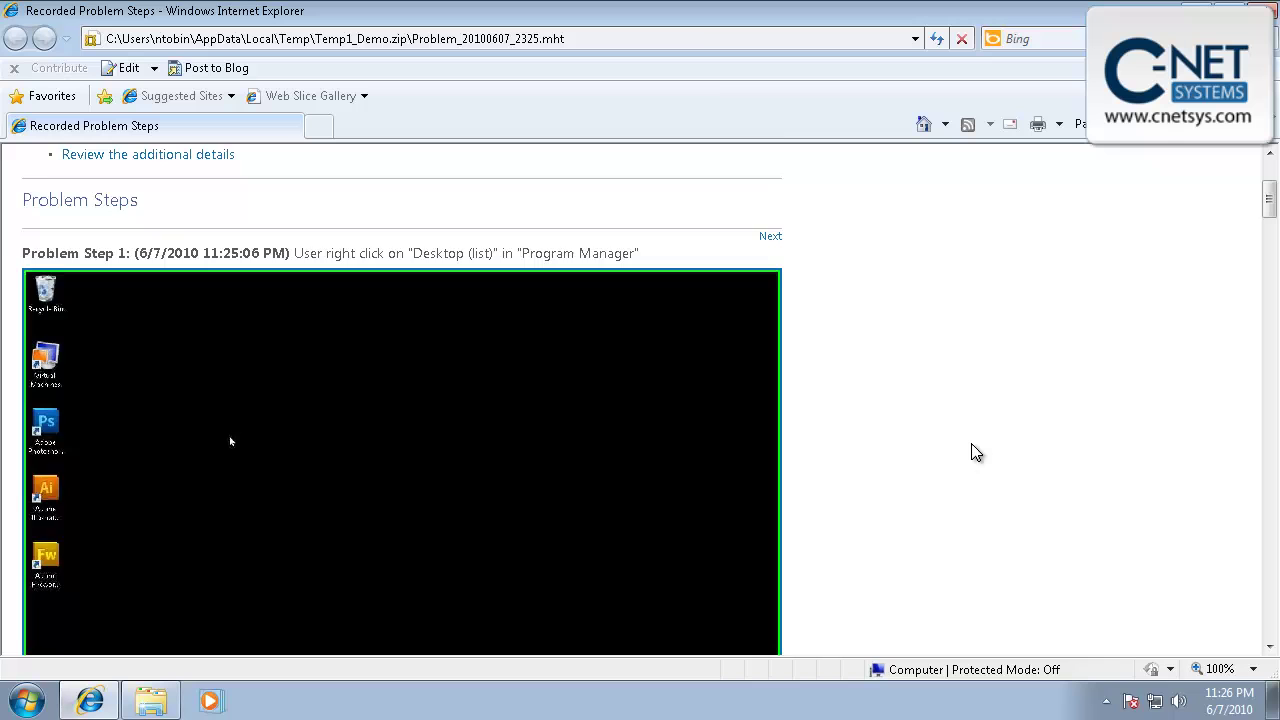
scroll(972, 452, "down", 3)
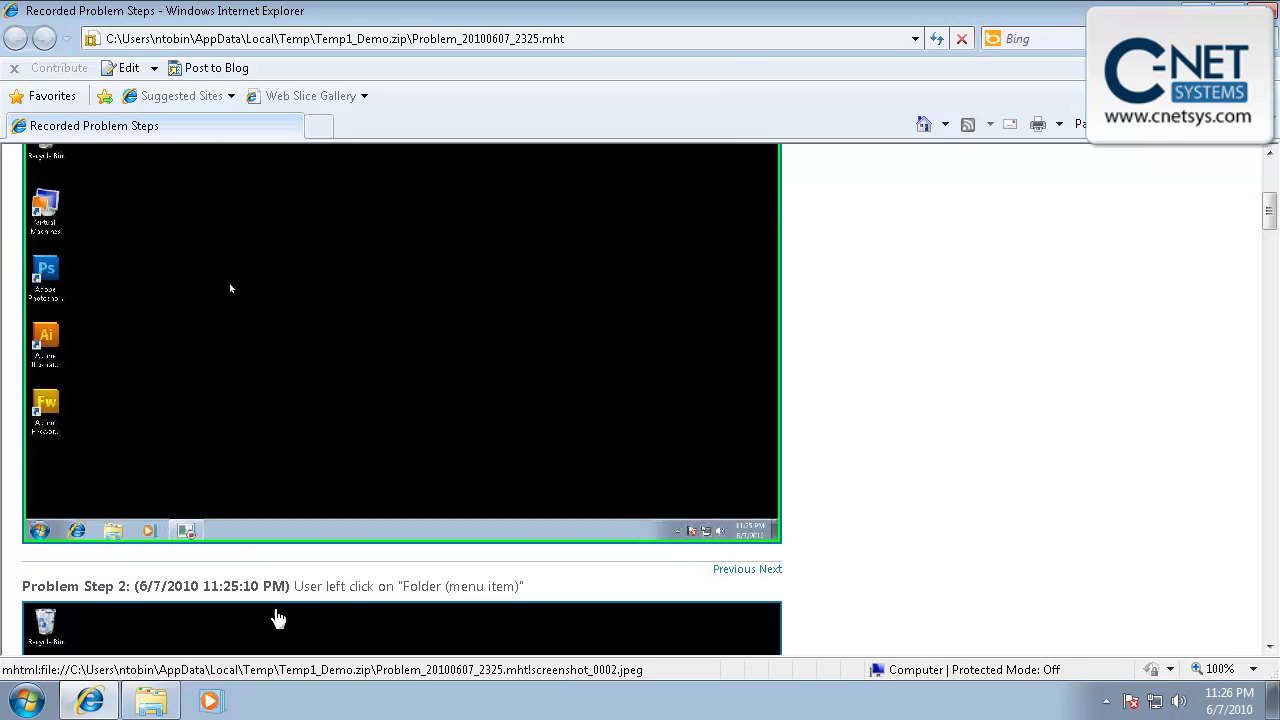
Scroll through the remaining Problem Steps to Additional Details, showing 9 steps recorded
scroll(872, 492, "down", 5)
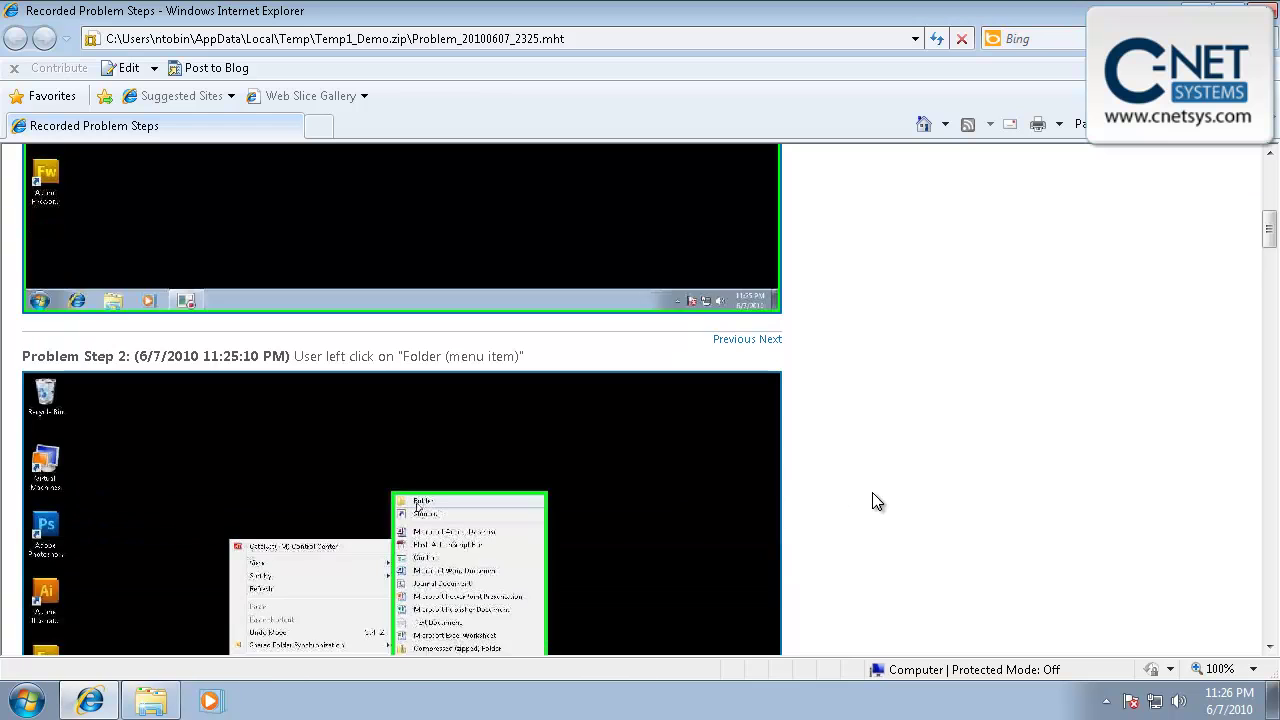
scroll(872, 492, "down", 2)
scroll(872, 492, "down", 3)
scroll(872, 492, "down", 2)
scroll(872, 501, "down", 2)
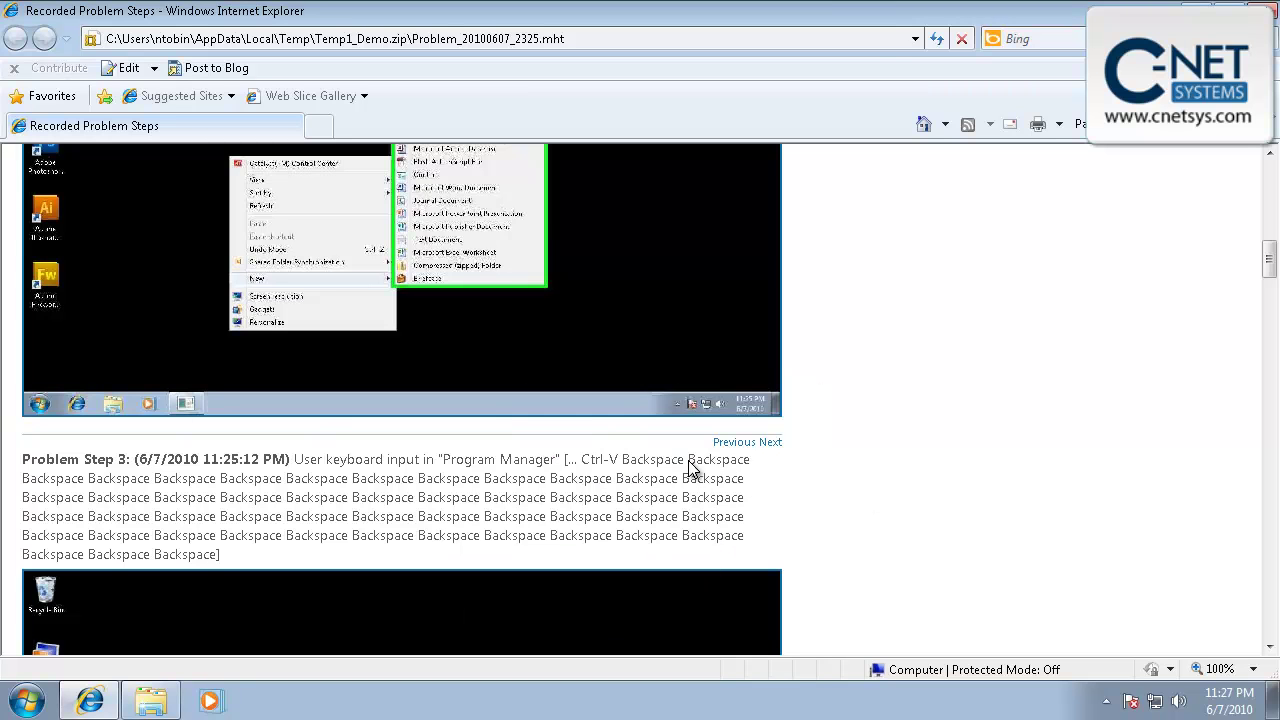
scroll(927, 527, "down", 2)
scroll(927, 527, "down", 3)
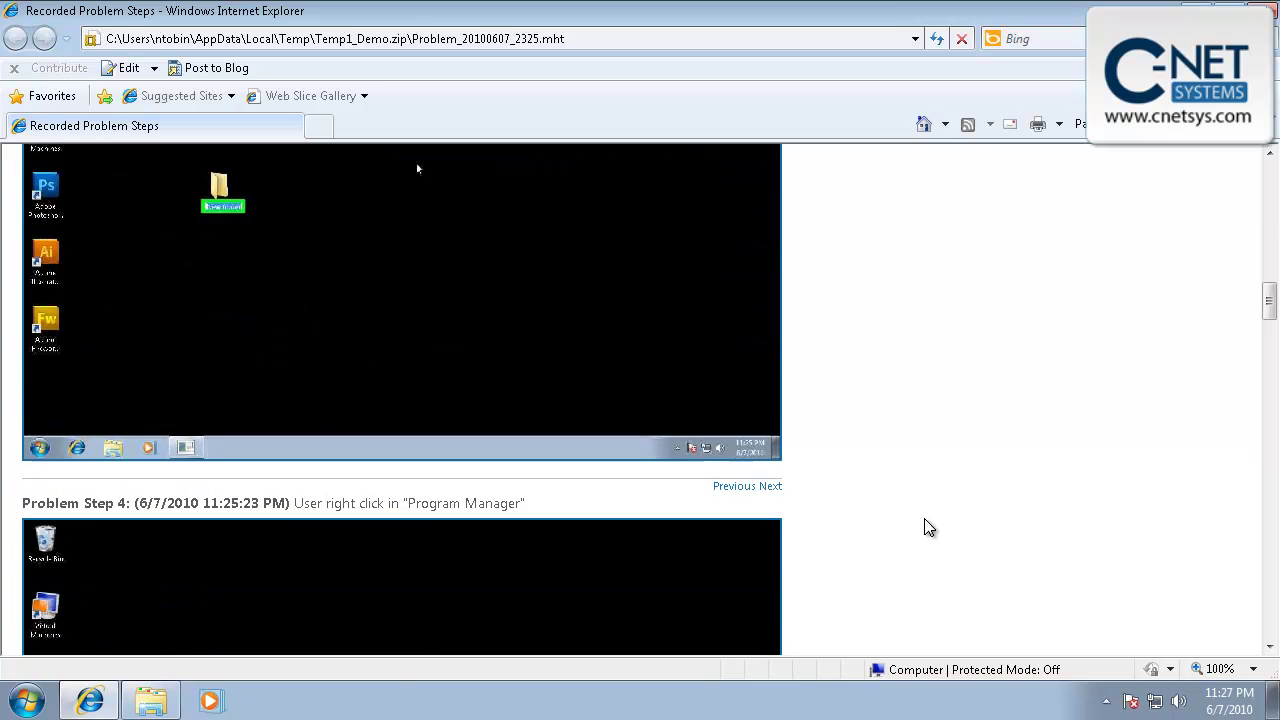
scroll(927, 527, "down", 2)
scroll(927, 527, "down", 1)
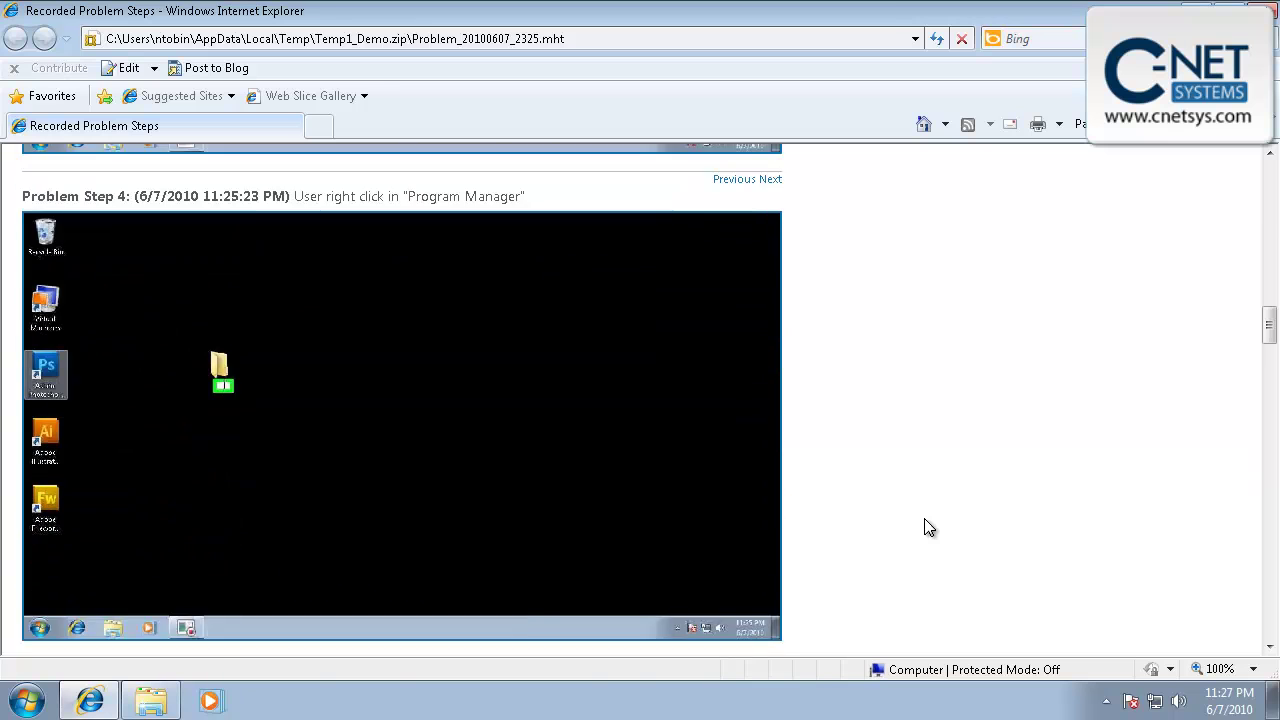
scroll(927, 527, "down", 1)
scroll(927, 527, "down", 1)
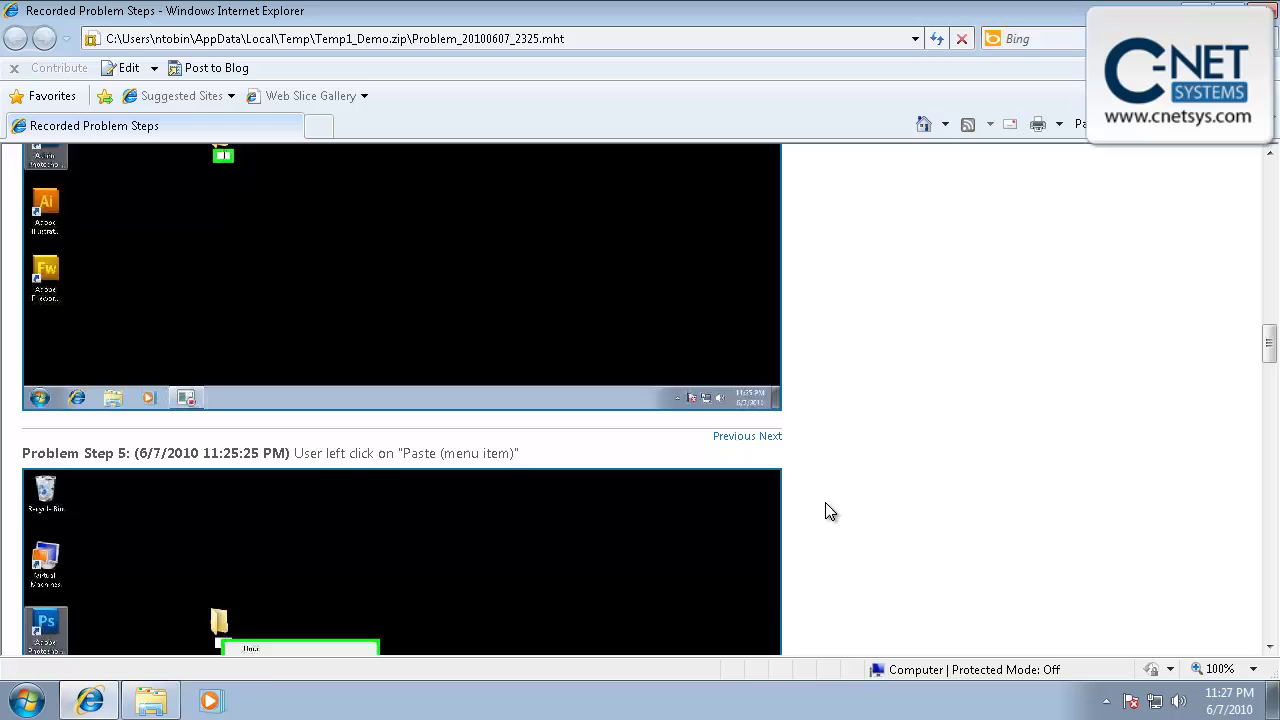
scroll(825, 502, "down", 2)
scroll(912, 474, "down", 3)
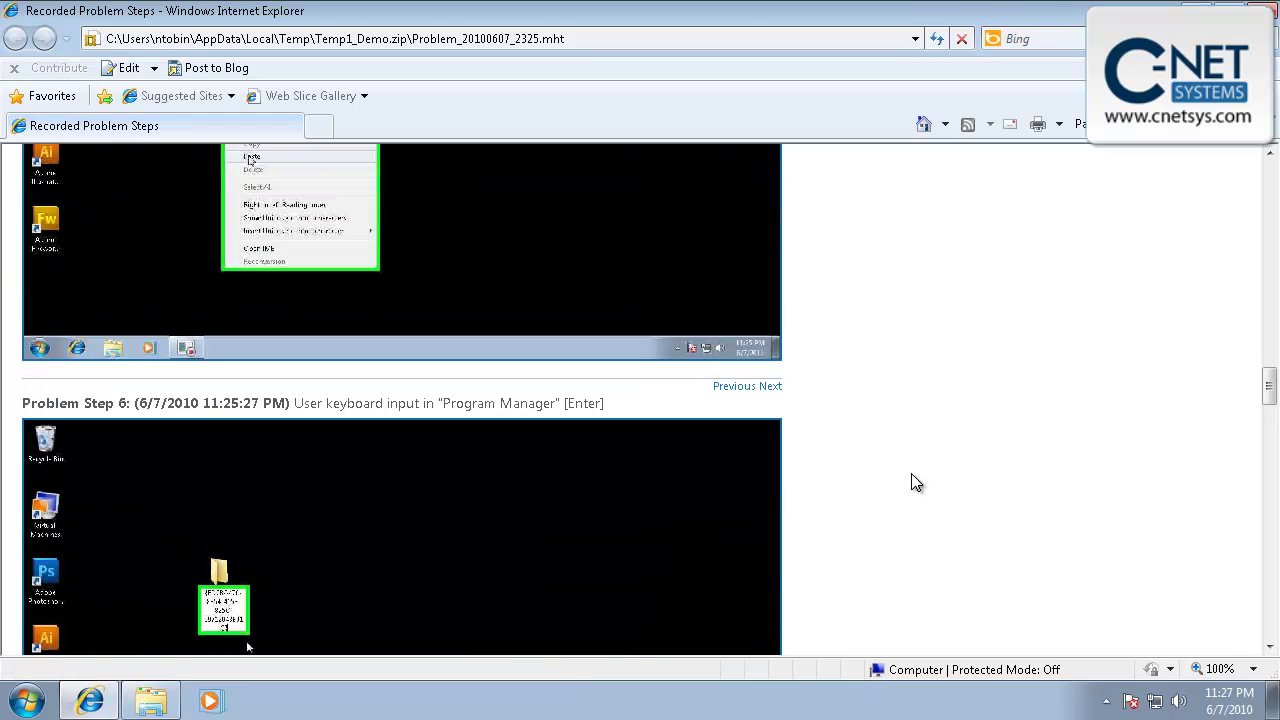
scroll(911, 480, "down", 1)
scroll(911, 480, "down", 2)
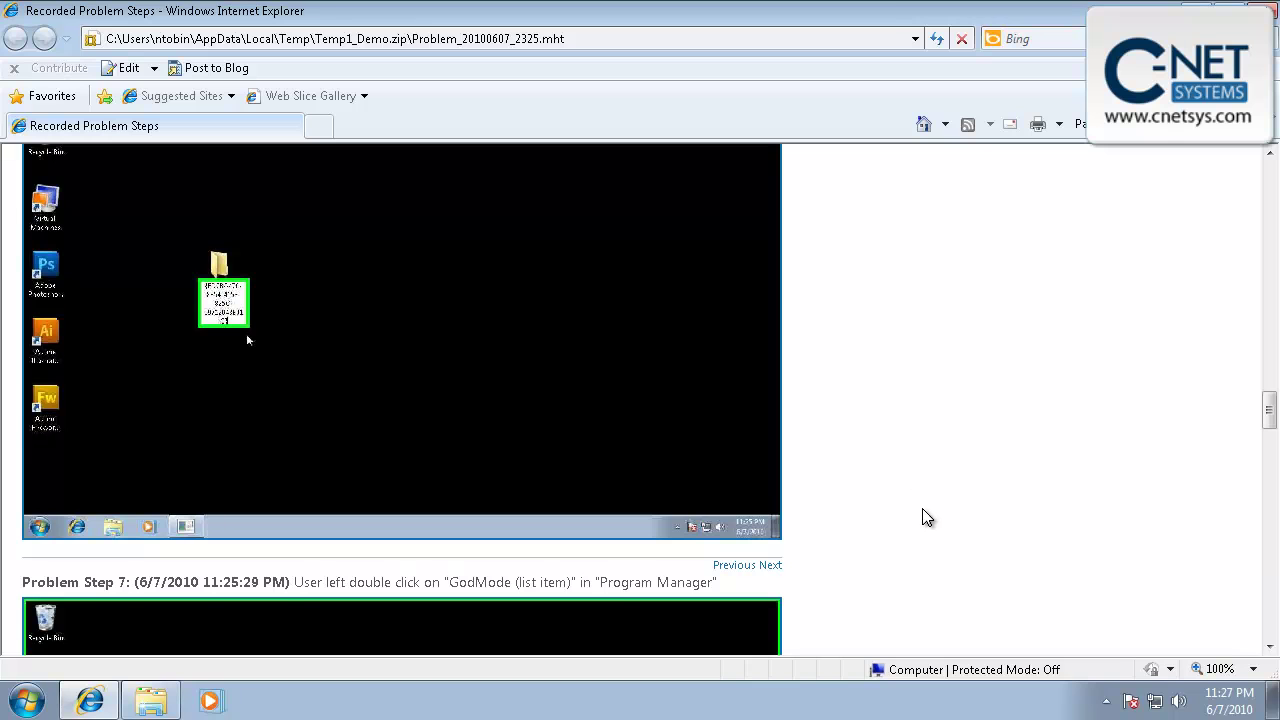
scroll(924, 510, "down", 2)
scroll(924, 510, "down", 1)
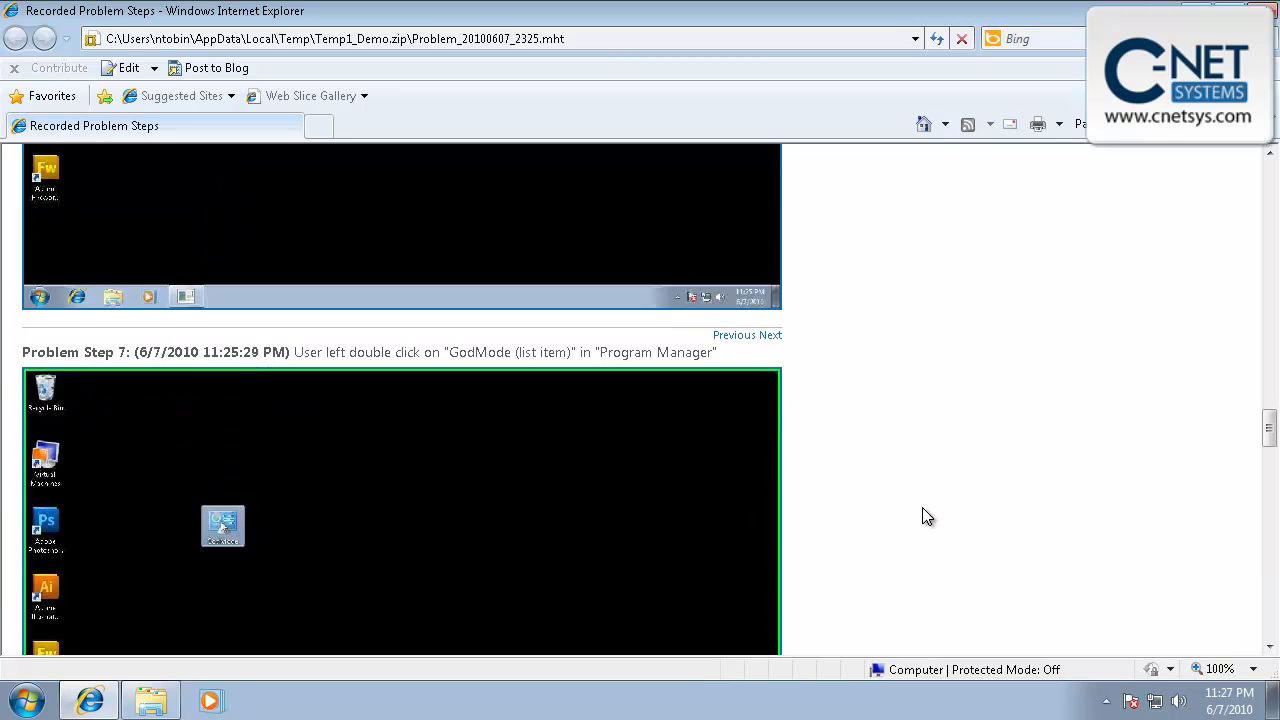
scroll(927, 516, "down", 3)
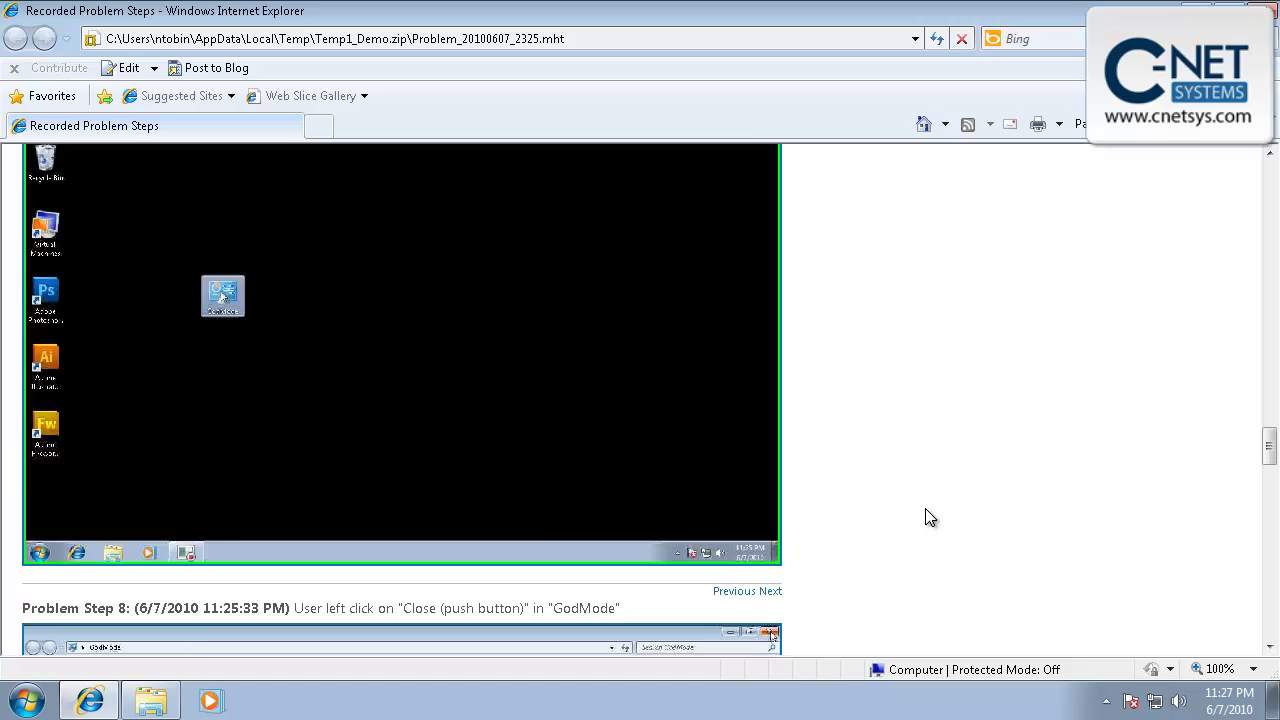
scroll(928, 516, "down", 3)
scroll(930, 517, "down", 3)
scroll(925, 517, "down", 1)
scroll(925, 517, "down", 5)
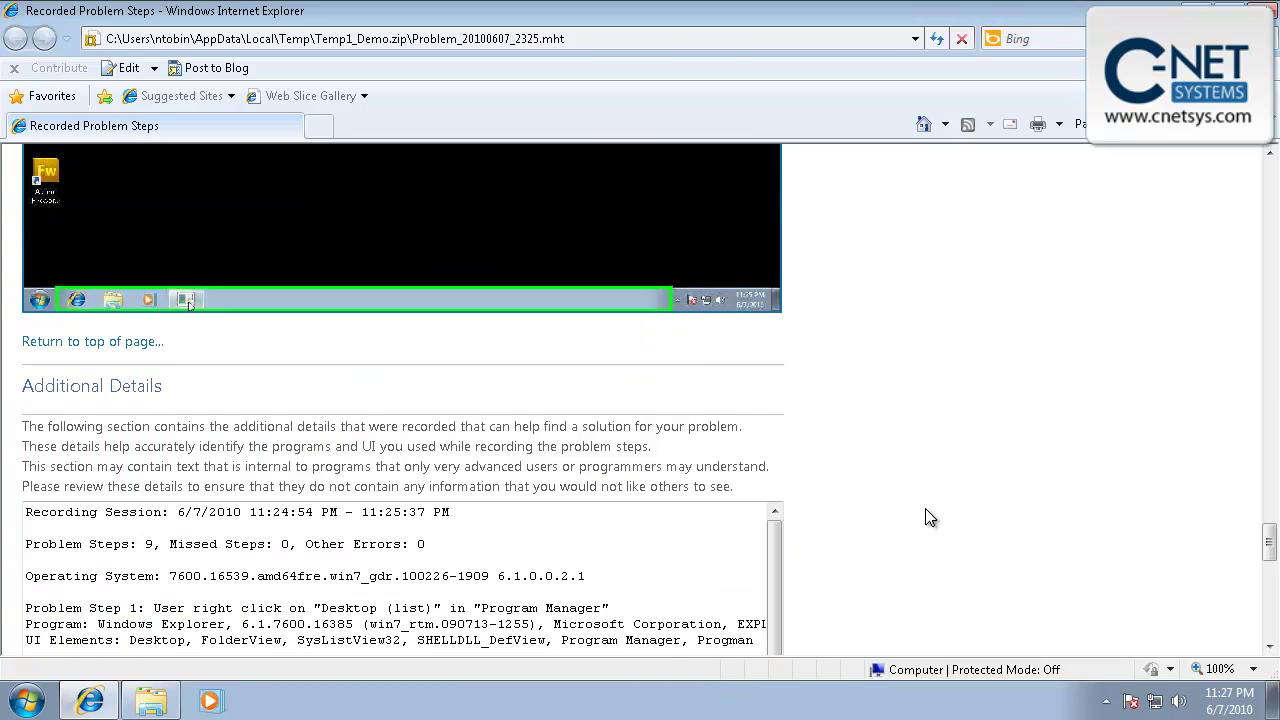